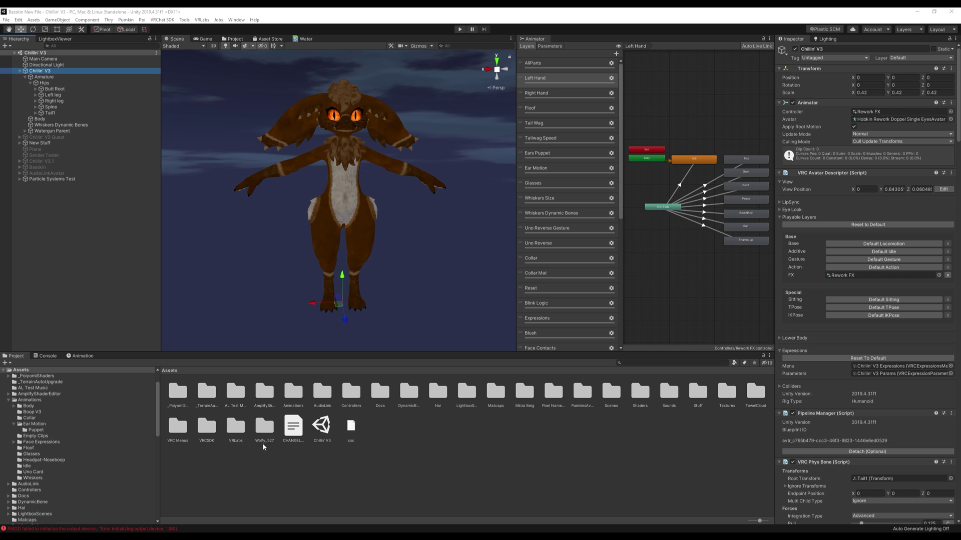
# - Add the Nut Button prefab from Assets/Wolfy_527/Nut Button to the scene as a child of the Chillin' V3 avatar
pyautogui.doubleClick(265, 426)
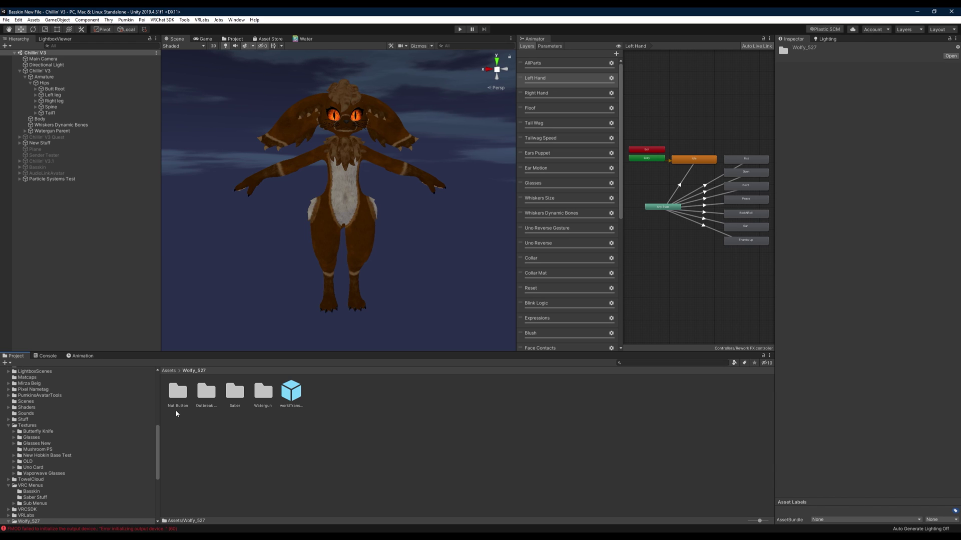
pyautogui.doubleClick(181, 395)
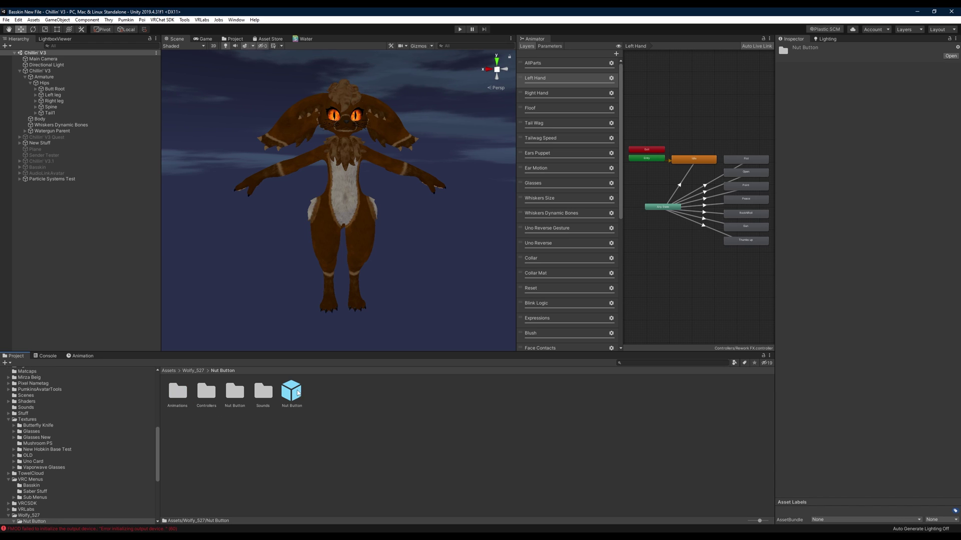
pyautogui.click(293, 394)
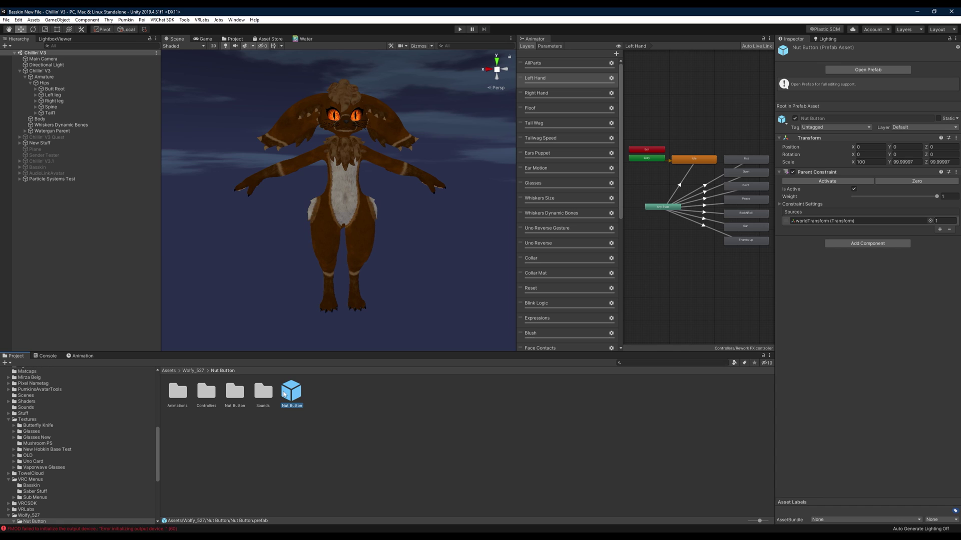
pyautogui.moveTo(250, 340); pyautogui.dragTo(42, 72)
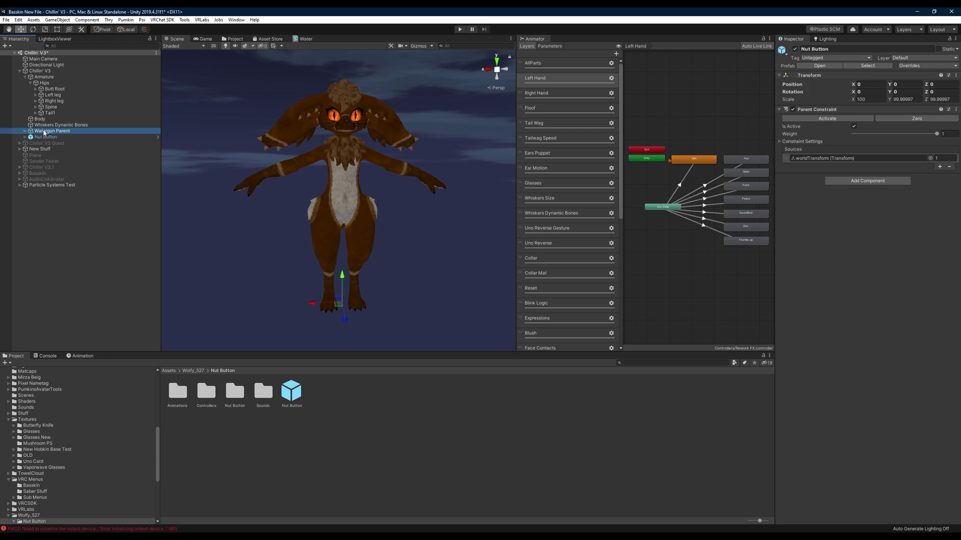
# - Completely unpack the Nut Button prefab under the Chillin' V3 avatar
pyautogui.press('Up')
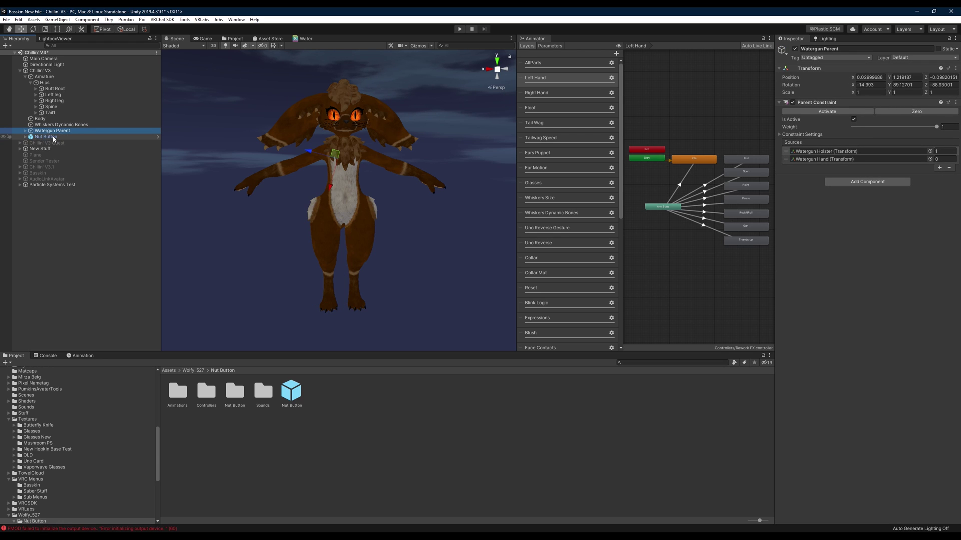
pyautogui.click(50, 137)
pyautogui.rightClick(48, 139)
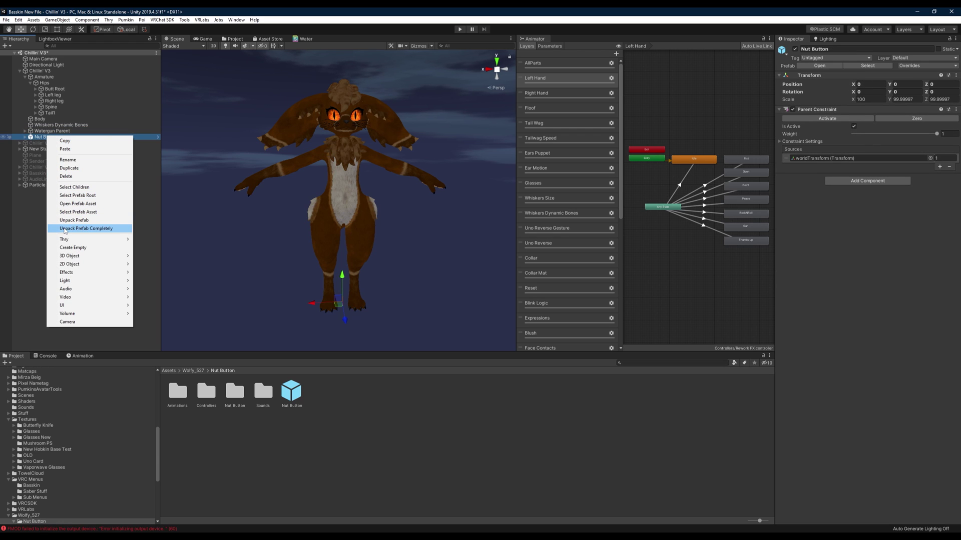
pyautogui.click(104, 229)
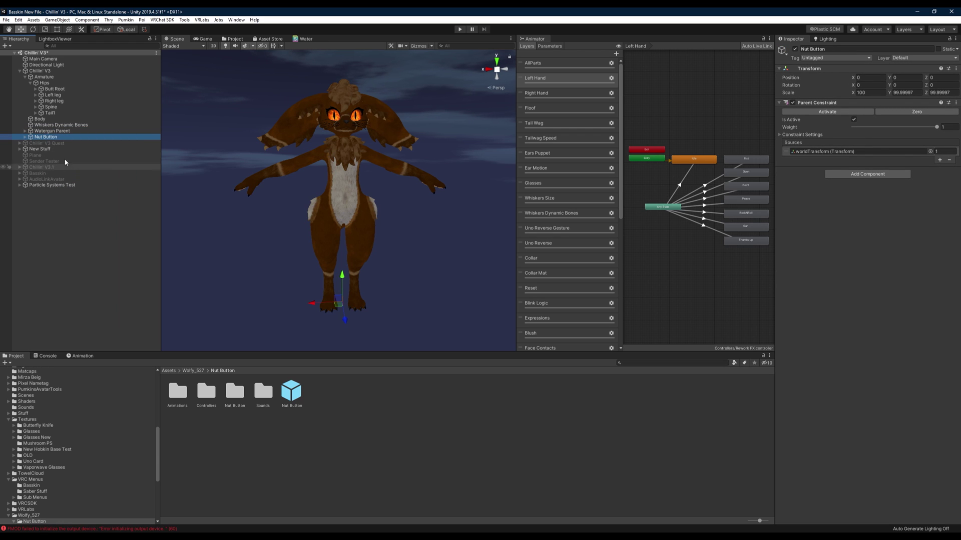
# - Expand the whole Nut Button hierarchy and enable the Nut Button mesh object inside Nut Button Container
pyautogui.keyDown('alt'); pyautogui.click(25, 137); pyautogui.keyUp('alt')
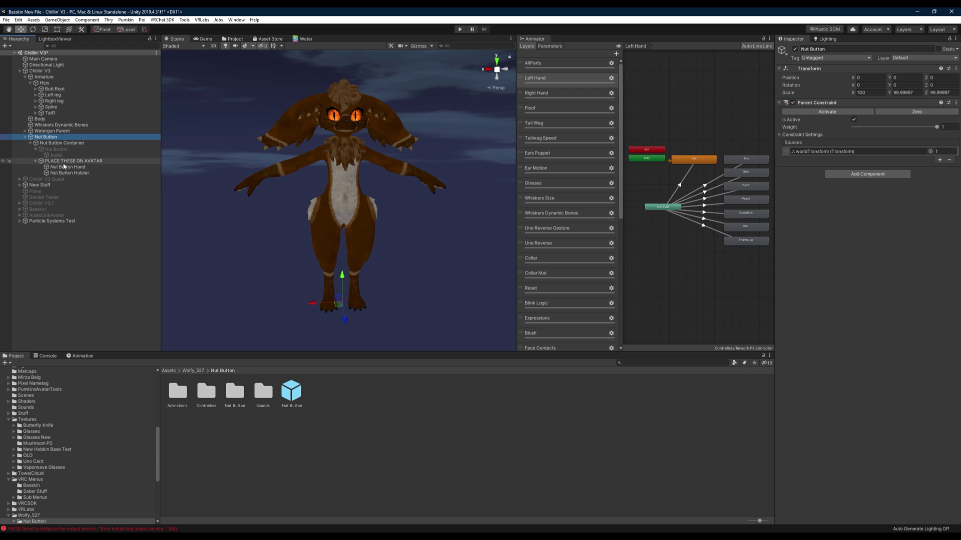
pyautogui.click(55, 150)
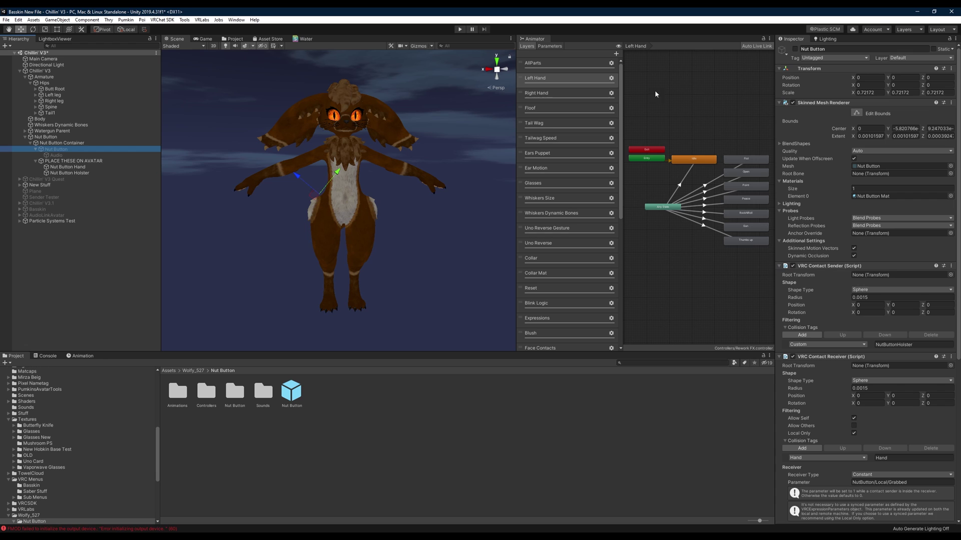
pyautogui.keyDown('alt'); pyautogui.moveTo(280, 200); pyautogui.dragTo(340, 191); pyautogui.keyUp('alt')
pyautogui.keyDown('alt'); pyautogui.moveTo(340, 190); pyautogui.dragTo(376, 151, button='right'); pyautogui.keyUp('alt')
pyautogui.keyDown('alt'); pyautogui.moveTo(377, 151); pyautogui.dragTo(310, 148); pyautogui.keyUp('alt')
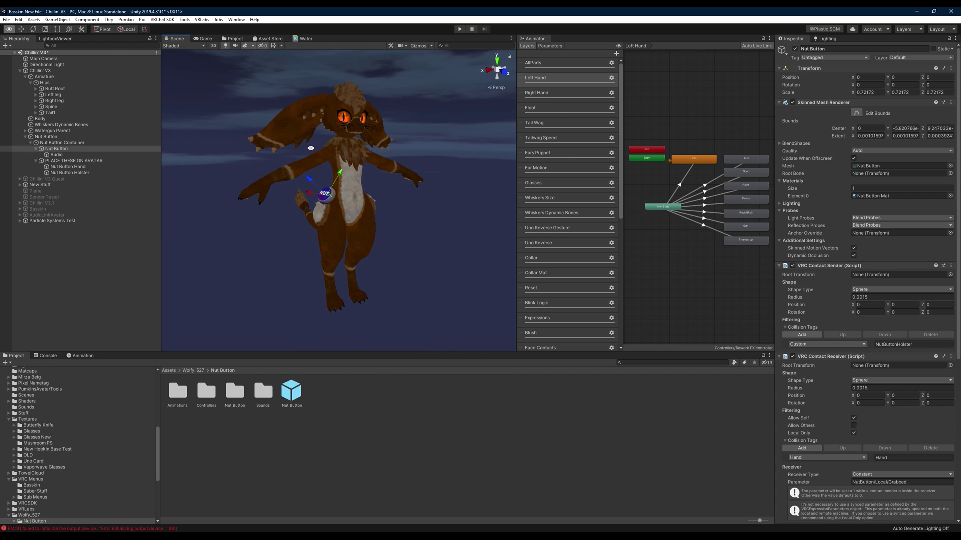
# - Move Nut Button Holster out of PLACE THESE ON AVATAR and parent it to the avatar's Hips bone
pyautogui.click(73, 173)
pyautogui.moveTo(73, 173); pyautogui.dragTo(55, 83)
pyautogui.scroll(3, 300, 165)
pyautogui.moveTo(300, 165)
pyautogui.keyDown('alt'); pyautogui.mouseDown()
pyautogui.moveTo(342, 183)
pyautogui.moveTo(403, 164)
pyautogui.moveTo(256, 175)
pyautogui.moveTo(289, 168)
pyautogui.mouseUp(); pyautogui.keyUp('alt')
pyautogui.scroll(2, 341, 183)
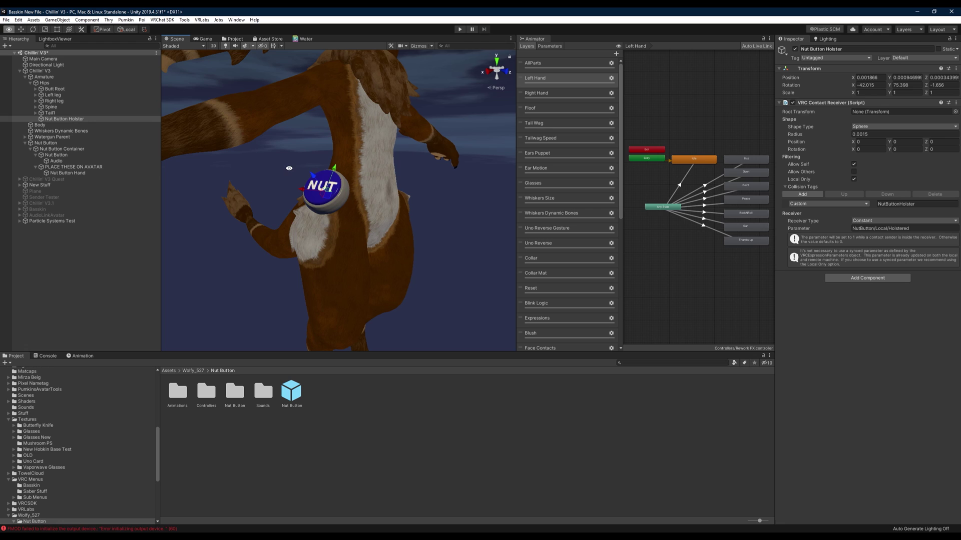
pyautogui.moveTo(339, 237)
pyautogui.keyDown('alt'); pyautogui.mouseDown()
pyautogui.moveTo(335, 222)
pyautogui.moveTo(333, 231)
pyautogui.mouseUp(); pyautogui.keyUp('alt')
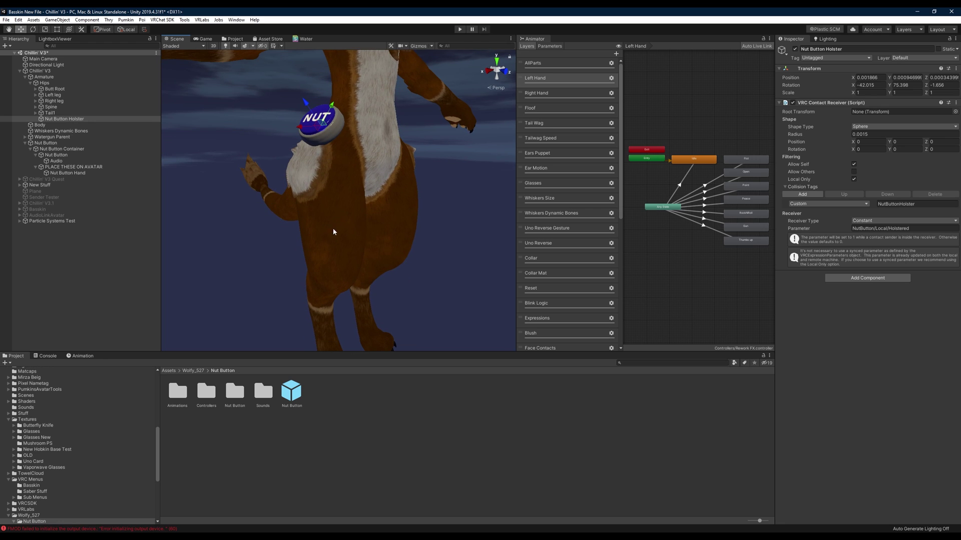
pyautogui.click(36, 101)
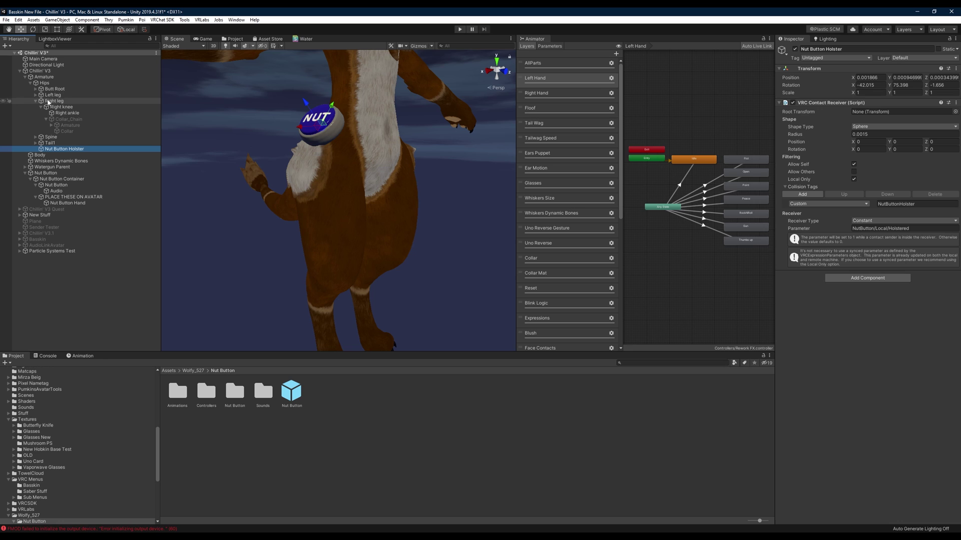
pyautogui.click(36, 101)
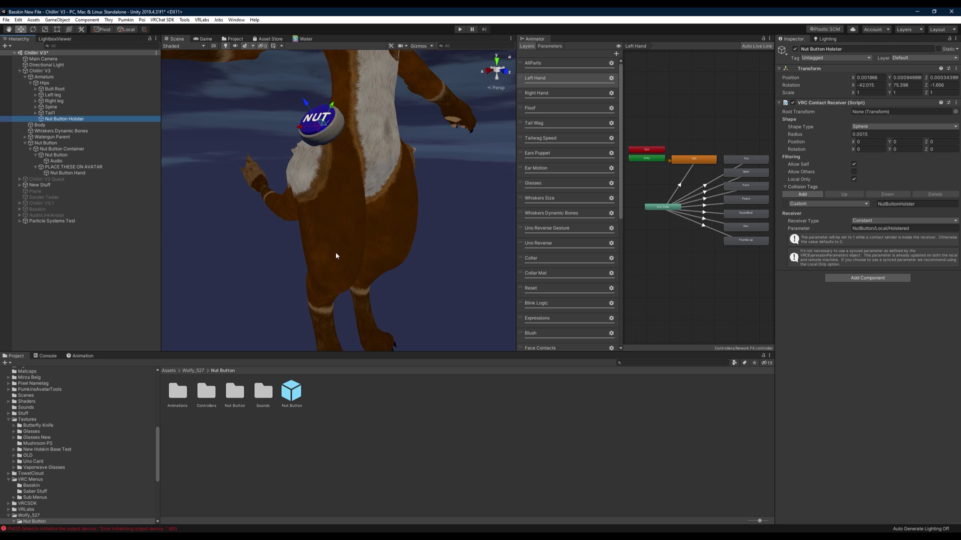
# - Parent Nut Button Hand to the Right wrist bone under Spine, Chest, Right shoulder, Right arm and Right elbow
pyautogui.keyDown('alt'); pyautogui.moveTo(336, 273); pyautogui.dragTo(360, 231); pyautogui.keyUp('alt')
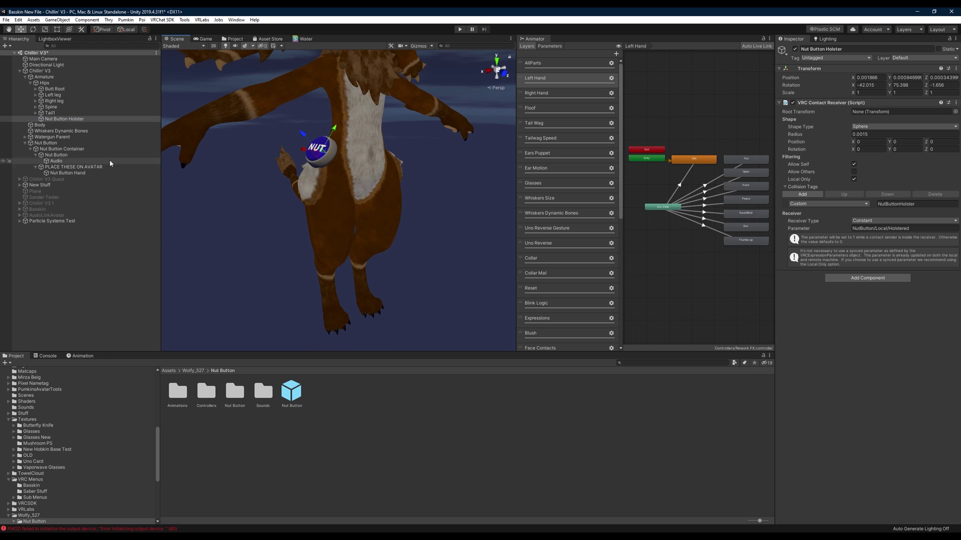
pyautogui.click(36, 107)
pyautogui.click(41, 113)
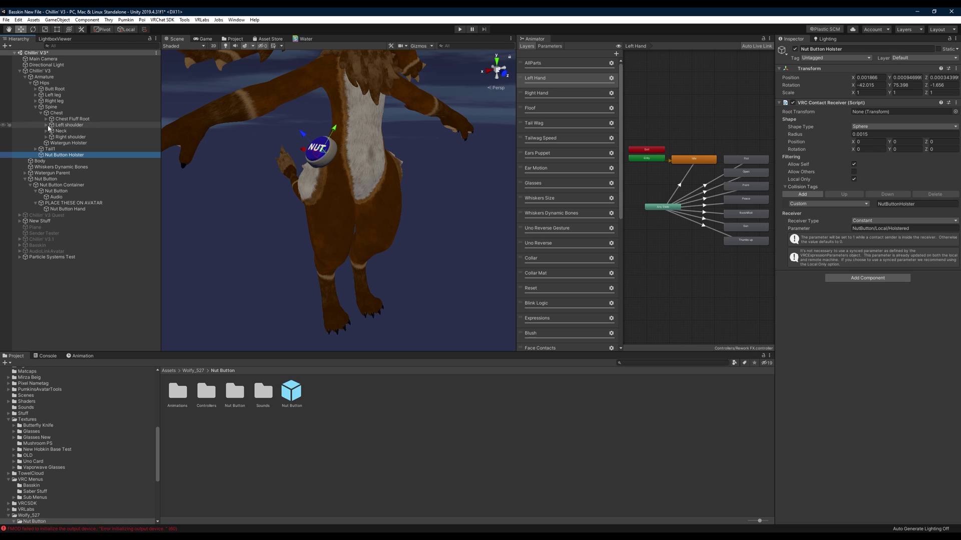
pyautogui.click(46, 137)
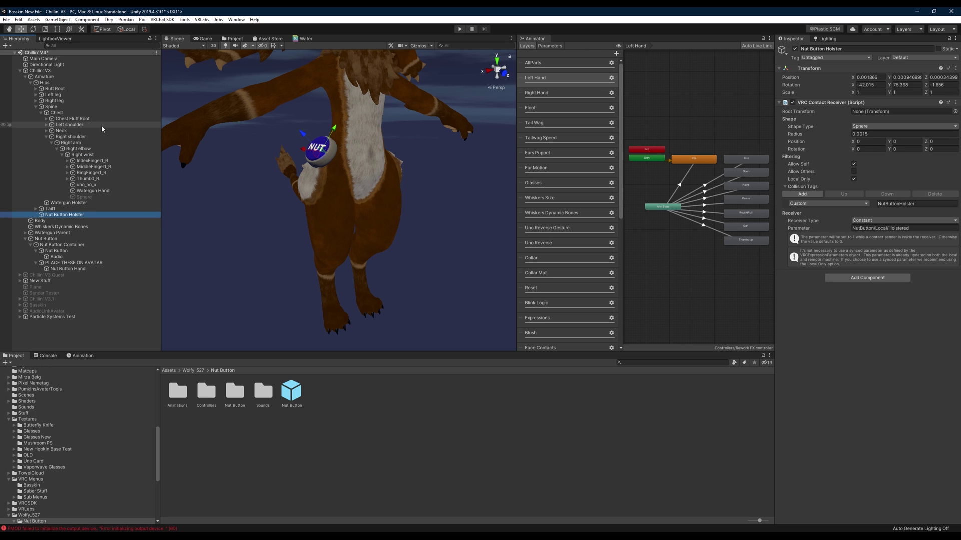
pyautogui.click(68, 270)
pyautogui.moveTo(95, 159); pyautogui.dragTo(91, 155)
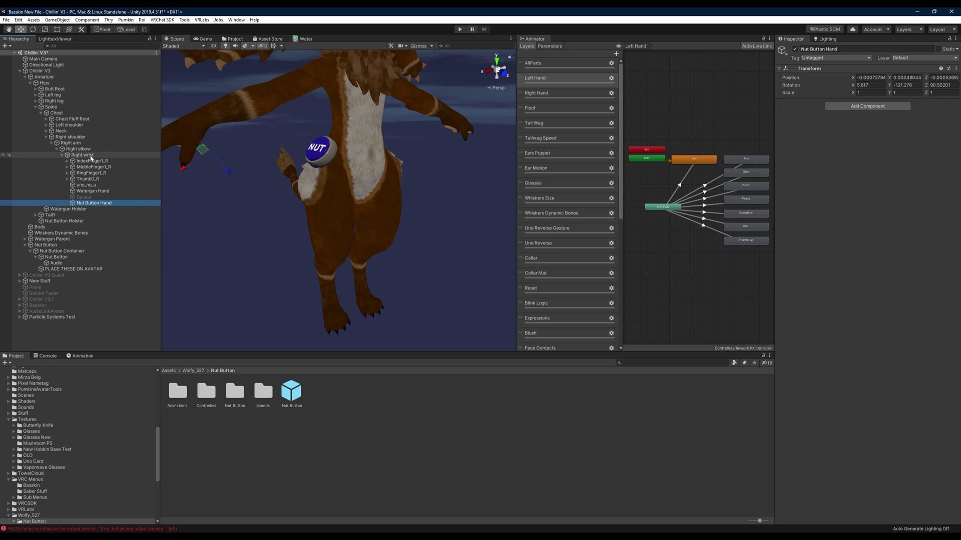
# - Try adjusting the rotation of Nut Button Holster at the avatar's hip and undo the change
pyautogui.keyDown('alt'); pyautogui.moveTo(236, 157); pyautogui.dragTo(288, 169); pyautogui.keyUp('alt')
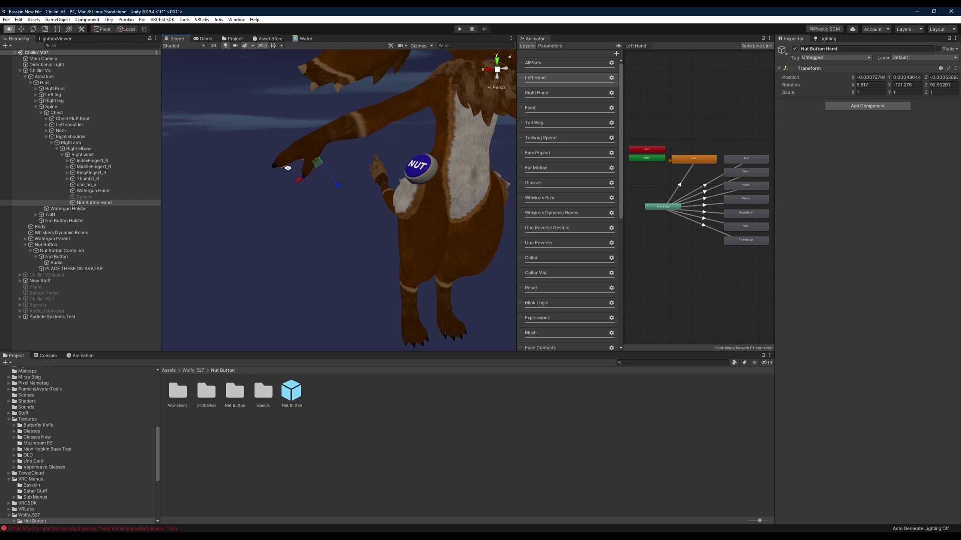
pyautogui.keyDown('alt'); pyautogui.moveTo(364, 171); pyautogui.dragTo(302, 155); pyautogui.keyUp('alt')
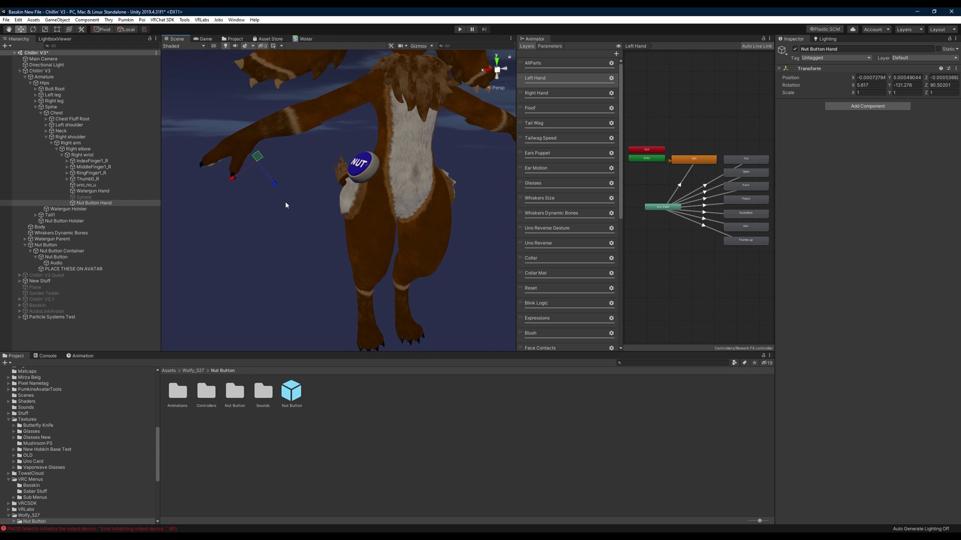
pyautogui.click(65, 222)
pyautogui.keyDown('alt'); pyautogui.moveTo(358, 160); pyautogui.dragTo(352, 195); pyautogui.keyUp('alt')
pyautogui.press('e')
pyautogui.hotkey('ctrl', 'z')
pyautogui.keyDown('alt'); pyautogui.moveTo(250, 165); pyautogui.dragTo(210, 209); pyautogui.keyUp('alt')
# - In Nut Button Container's Parent Constraint, set the Nut Button Holster weight to 0 and the Nut Button Hand weight to 1
pyautogui.click(49, 251)
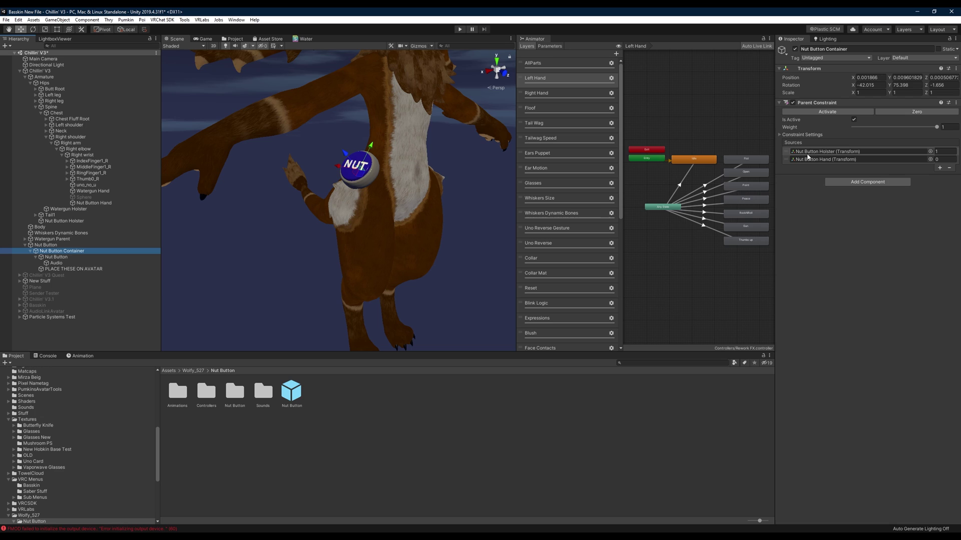
pyautogui.click(945, 152)
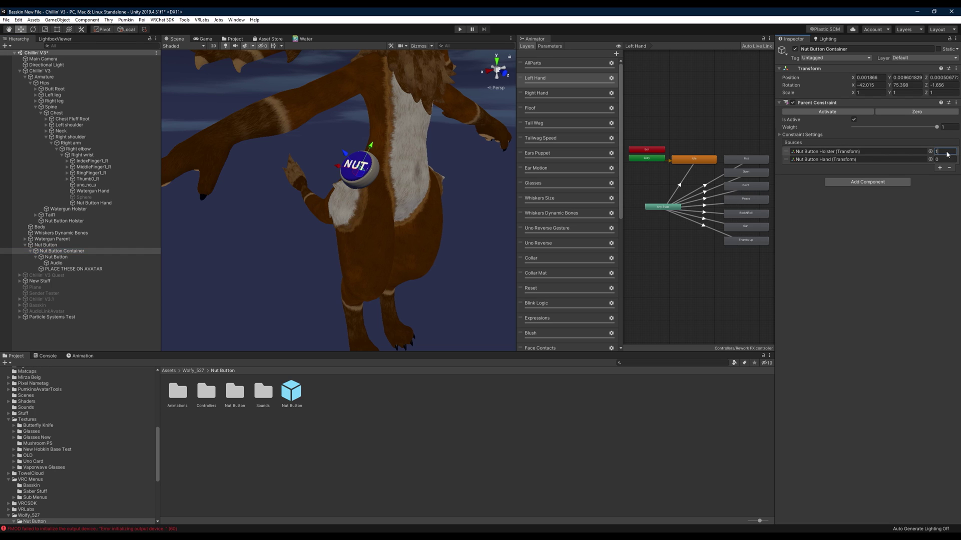
pyautogui.write('0')
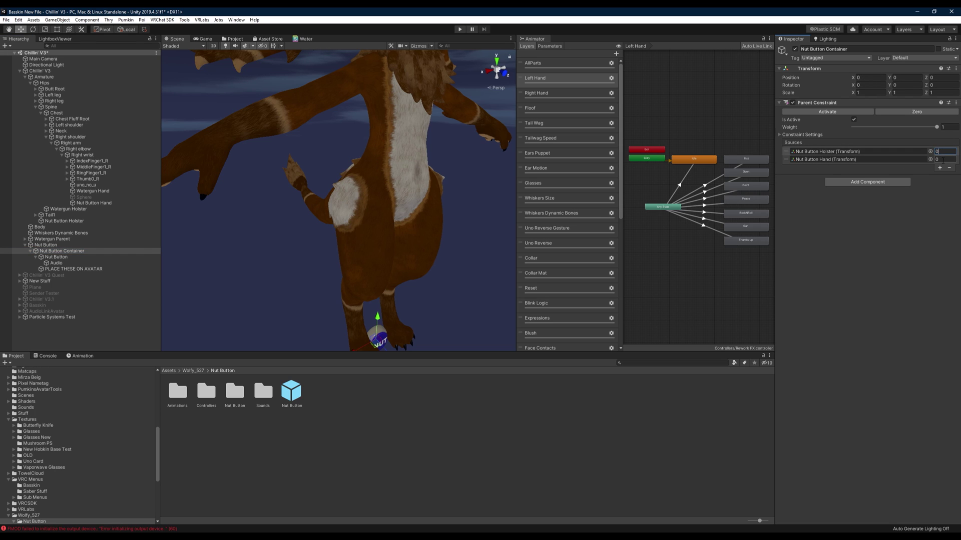
pyautogui.write('1')
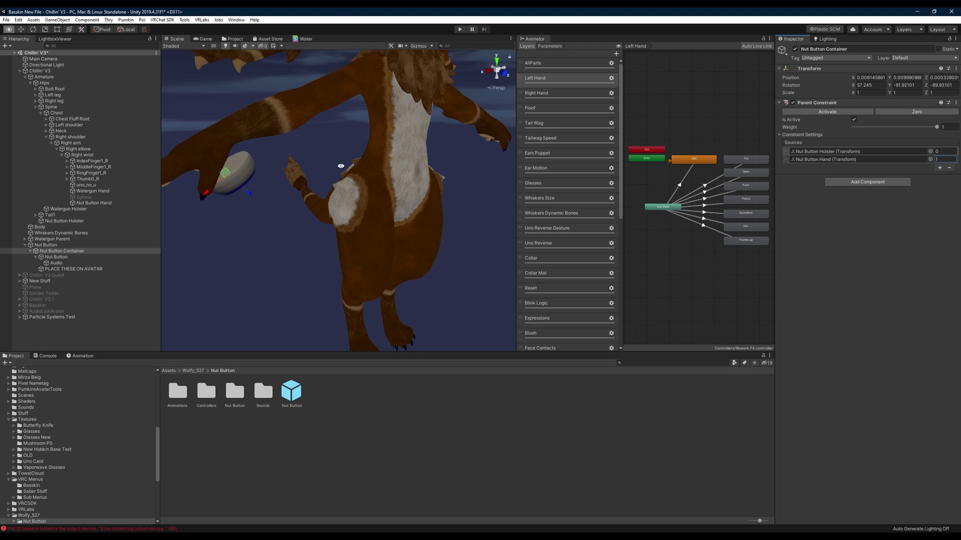
# - Try rotating Nut Button Hand to check how the button sits at the avatar's right hand
pyautogui.moveTo(341, 166); pyautogui.dragTo(353, 185, button='right')
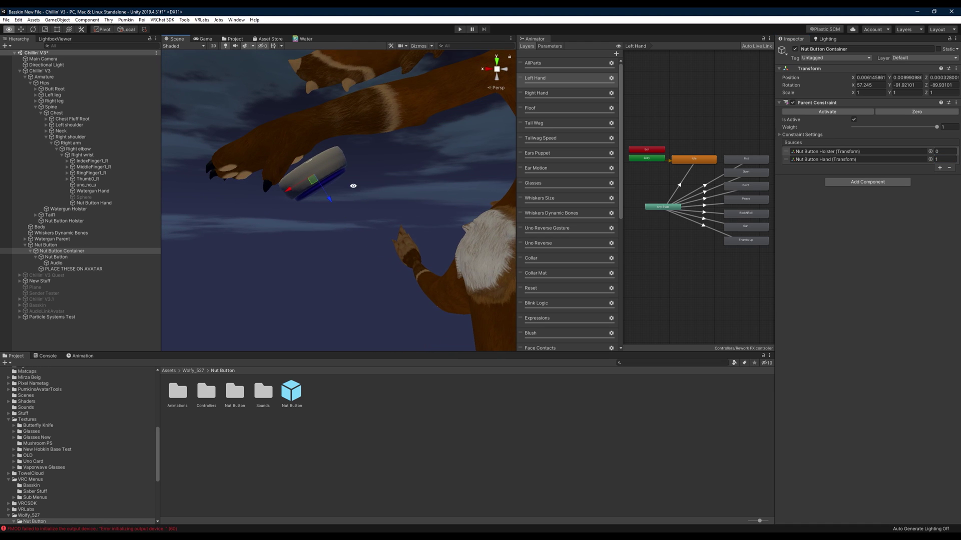
pyautogui.click(91, 204)
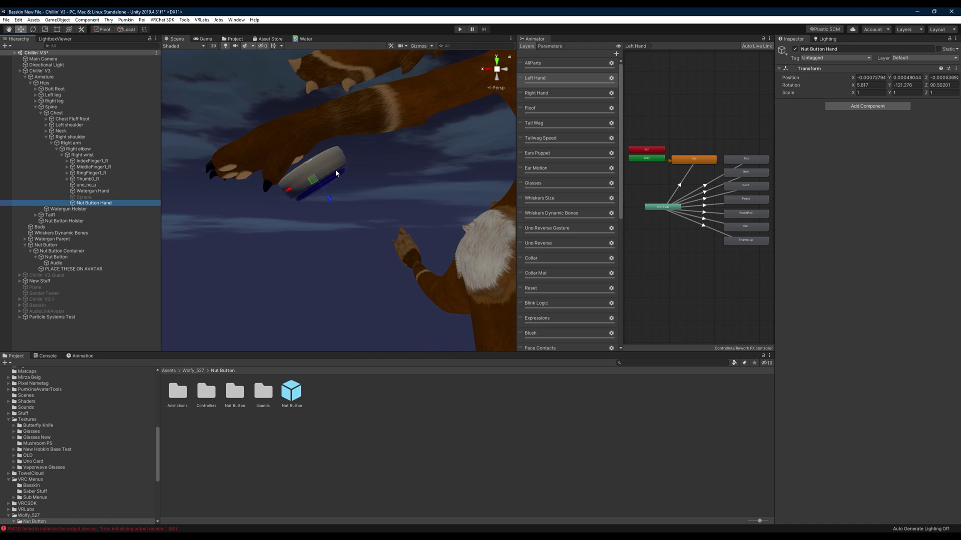
pyautogui.press('e')
pyautogui.moveTo(301, 203); pyautogui.dragTo(290, 138)
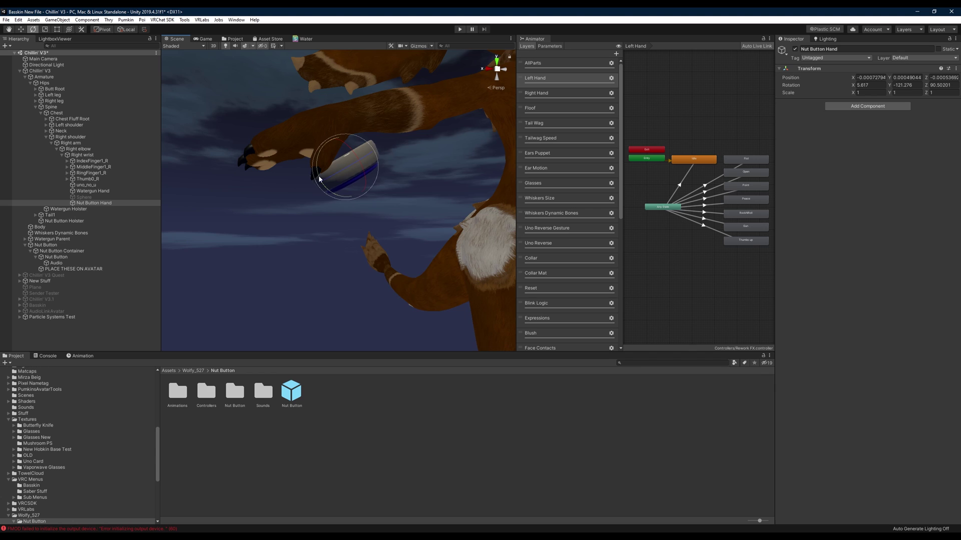
pyautogui.keyDown('alt'); pyautogui.moveTo(319, 179); pyautogui.dragTo(274, 161); pyautogui.keyUp('alt')
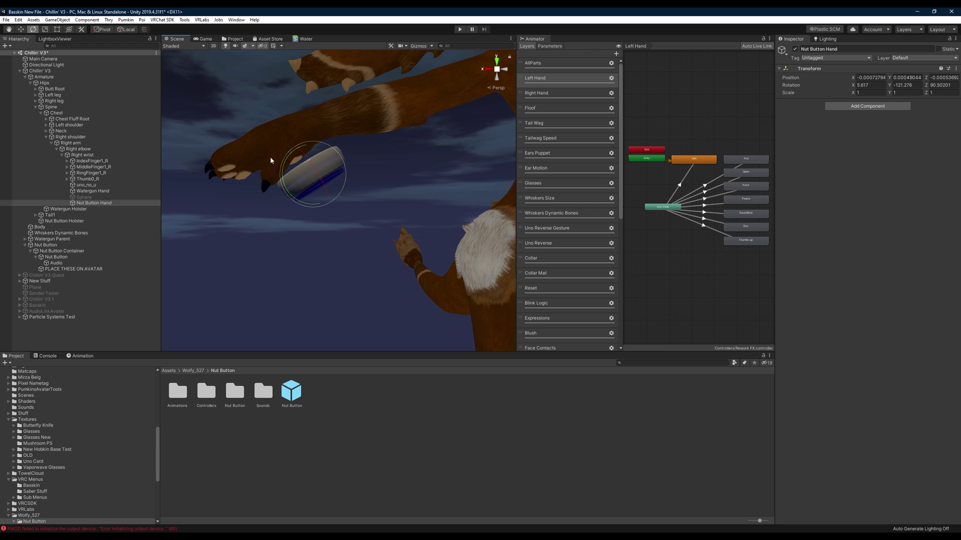
pyautogui.keyDown('alt'); pyautogui.moveTo(271, 161); pyautogui.dragTo(350, 190); pyautogui.keyUp('alt')
pyautogui.keyDown('alt'); pyautogui.moveTo(414, 207); pyautogui.dragTo(296, 182); pyautogui.keyUp('alt')
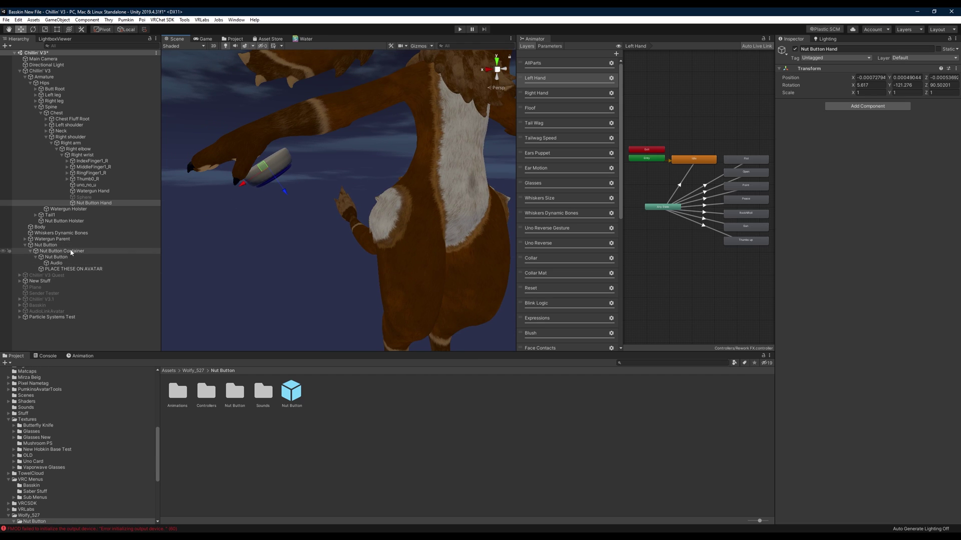
# - In Nut Button Container's Parent Constraint, set the Nut Button Hand weight to 0 and the Nut Button Holster weight to 1
pyautogui.click(151, 250)
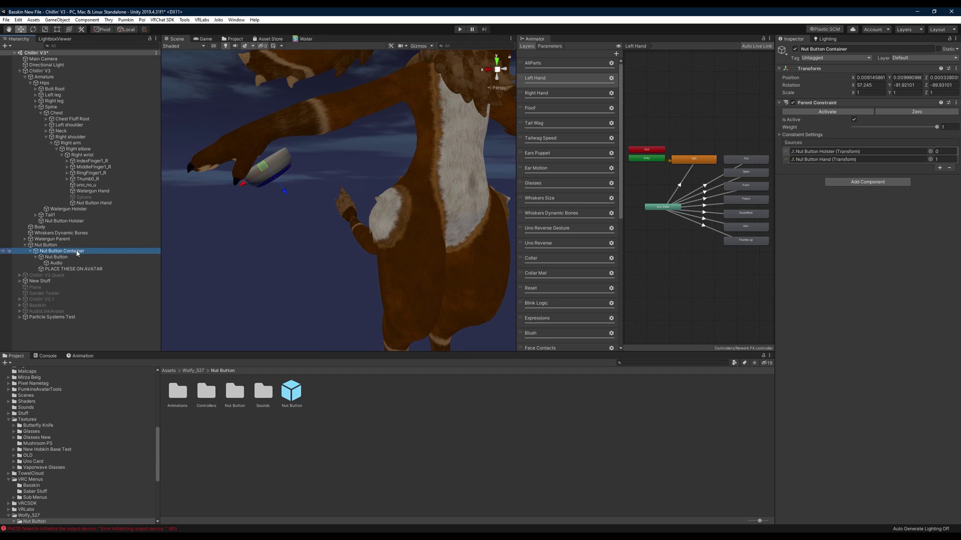
pyautogui.click(944, 159)
pyautogui.write('0')
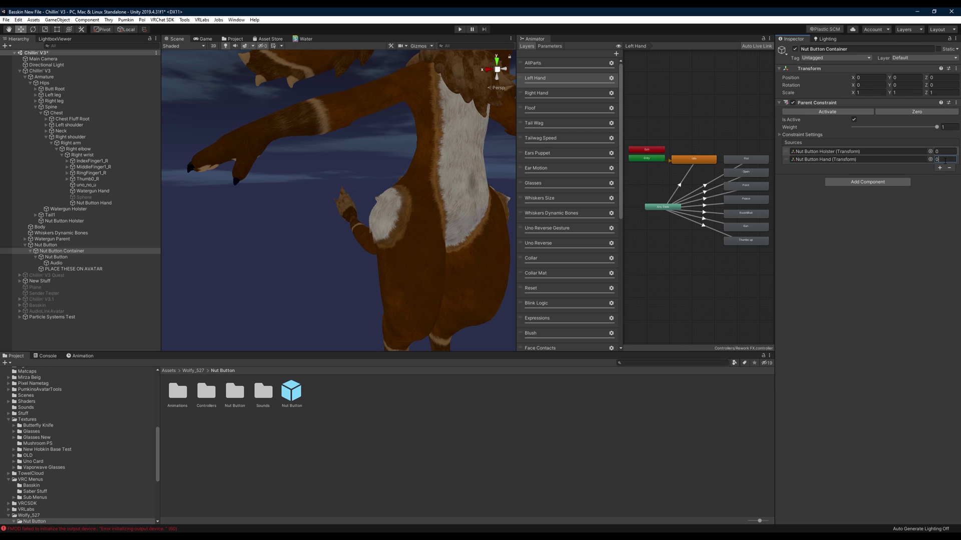
pyautogui.click(945, 151)
pyautogui.write('1')
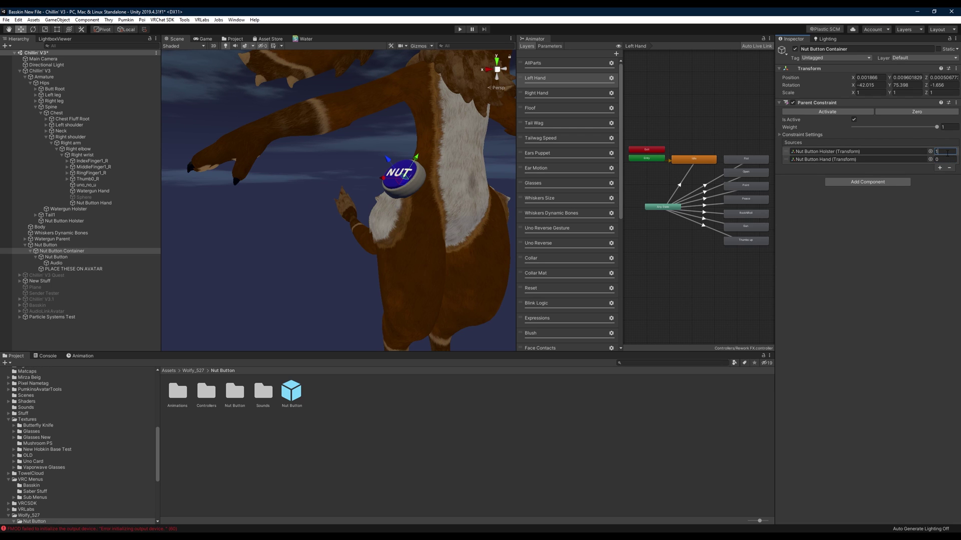
# - Disable the Nut Button mesh object and collapse the Nut Button and Armature hierarchies
pyautogui.click(56, 257)
pyautogui.hotkey('alt', 'shift', 'a')
pyautogui.keyDown('alt'); pyautogui.moveTo(390, 180); pyautogui.dragTo(332, 161); pyautogui.keyUp('alt')
pyautogui.click(25, 246)
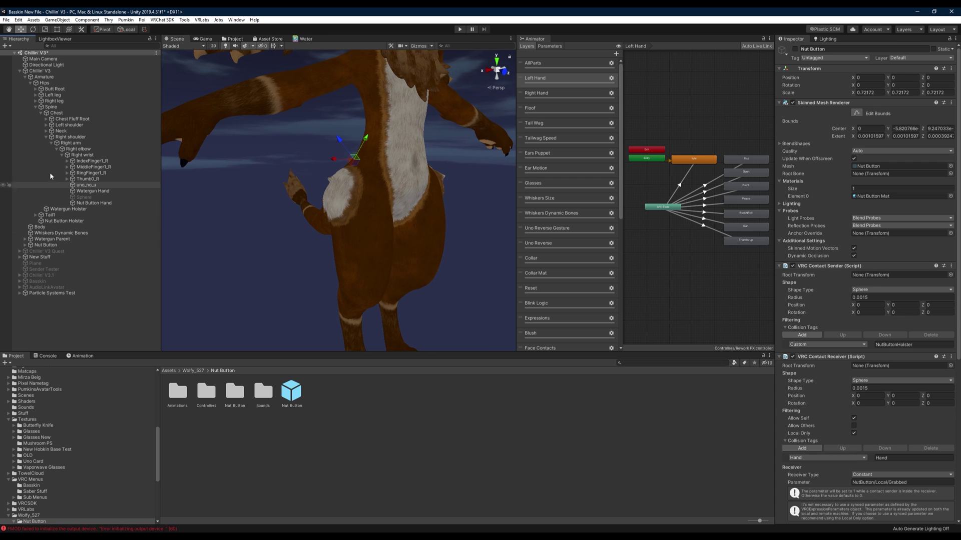
pyautogui.click(46, 137)
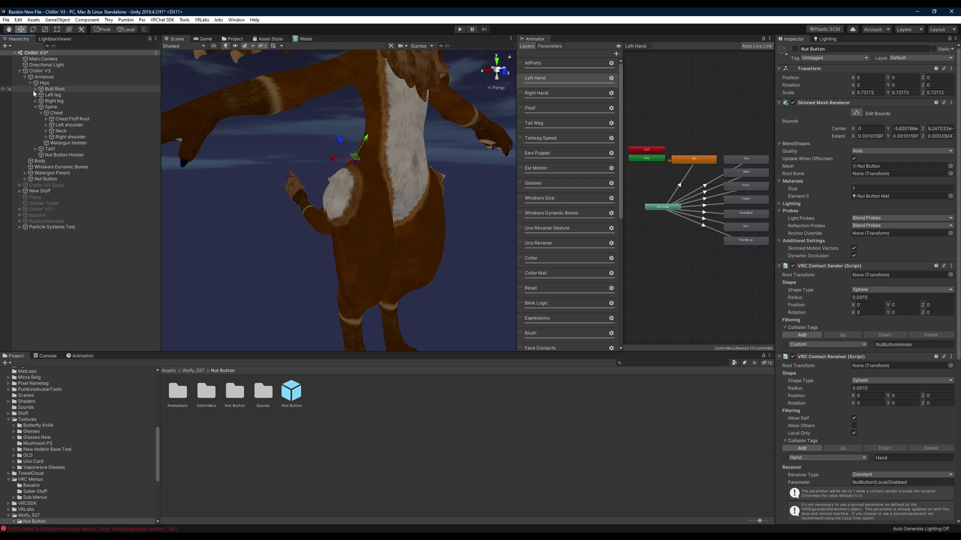
pyautogui.click(25, 77)
pyautogui.keyDown('alt'); pyautogui.moveTo(310, 190); pyautogui.dragTo(356, 178); pyautogui.keyUp('alt')
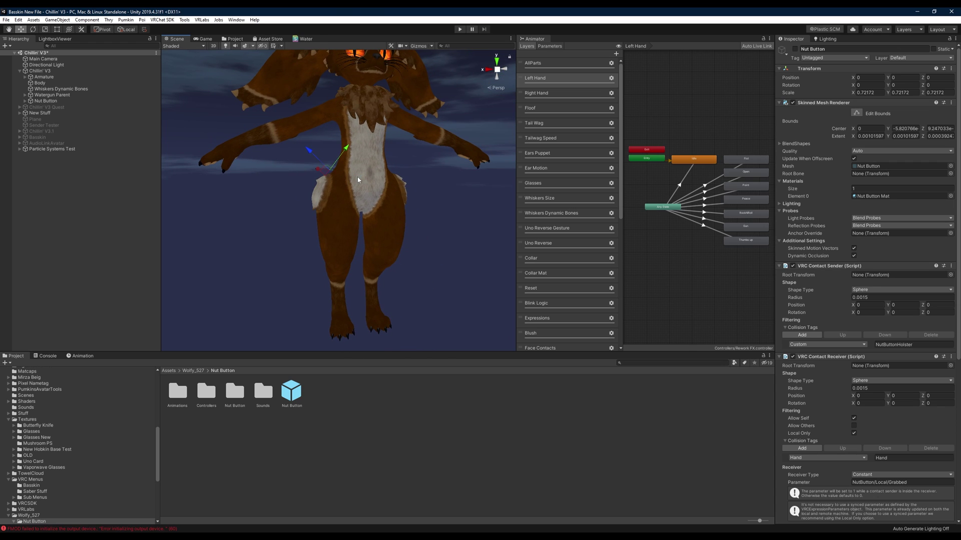
# - Open the Avatars 3.0 Manager and assign Chillin' V3 as its avatar
pyautogui.click(202, 20)
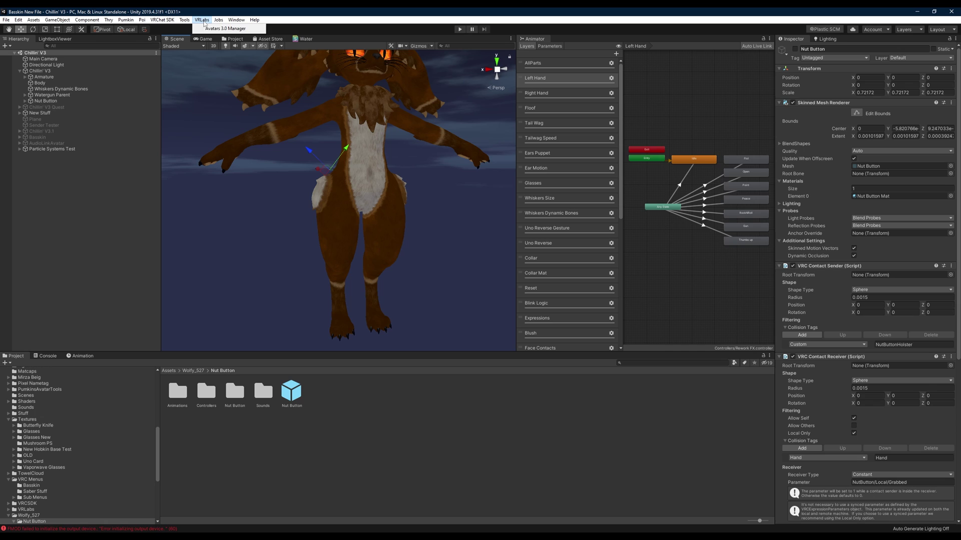
pyautogui.click(235, 28)
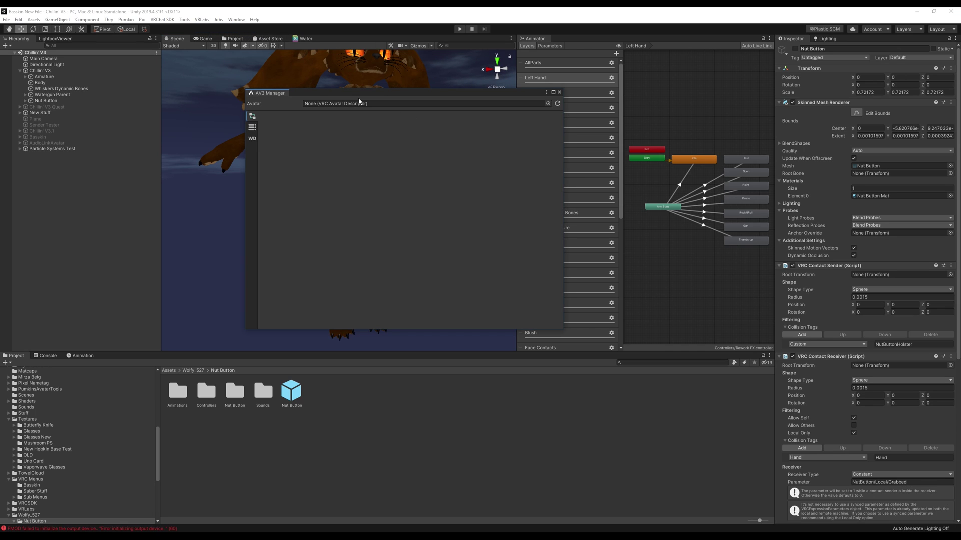
pyautogui.moveTo(351, 94); pyautogui.dragTo(395, 94)
pyautogui.moveTo(85, 71); pyautogui.dragTo(382, 105)
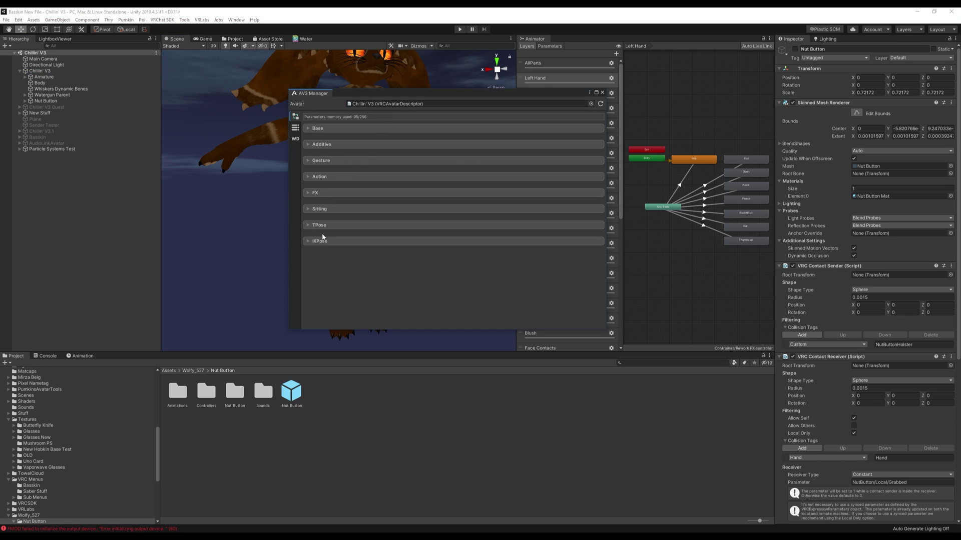
# - In the avatar's FX layer settings, add an animator slot for merging into the Rework FX controller
pyautogui.click(307, 195)
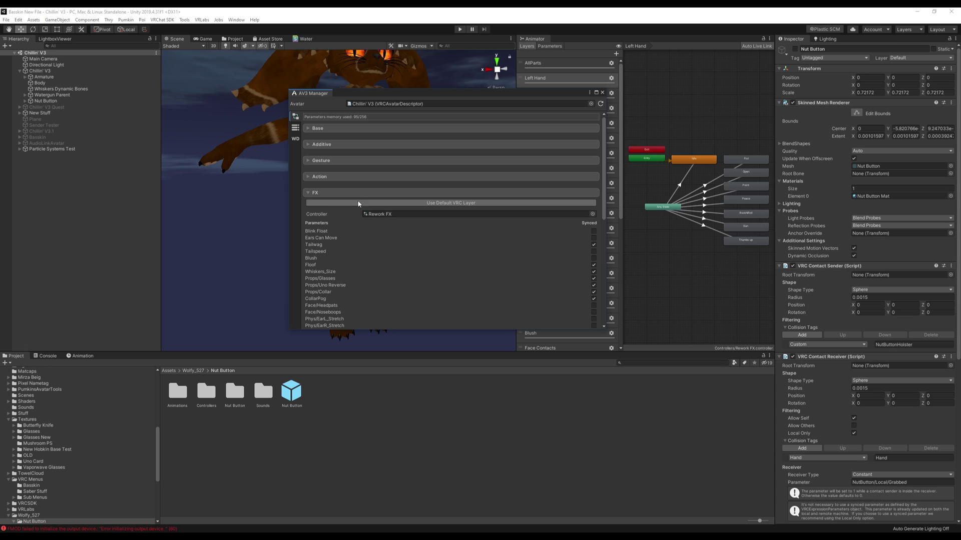
pyautogui.scroll(-5, 370, 237)
pyautogui.scroll(-4, 376, 223)
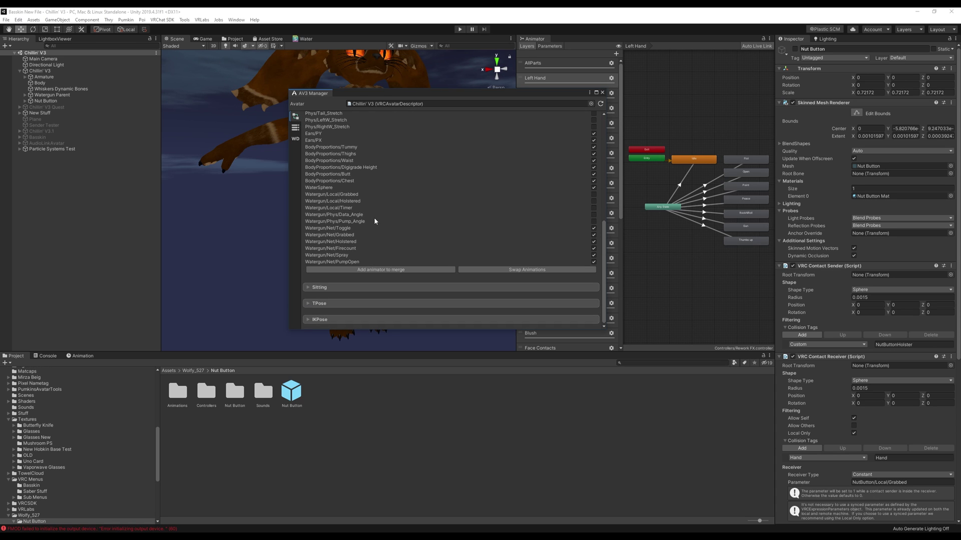
pyautogui.click(384, 270)
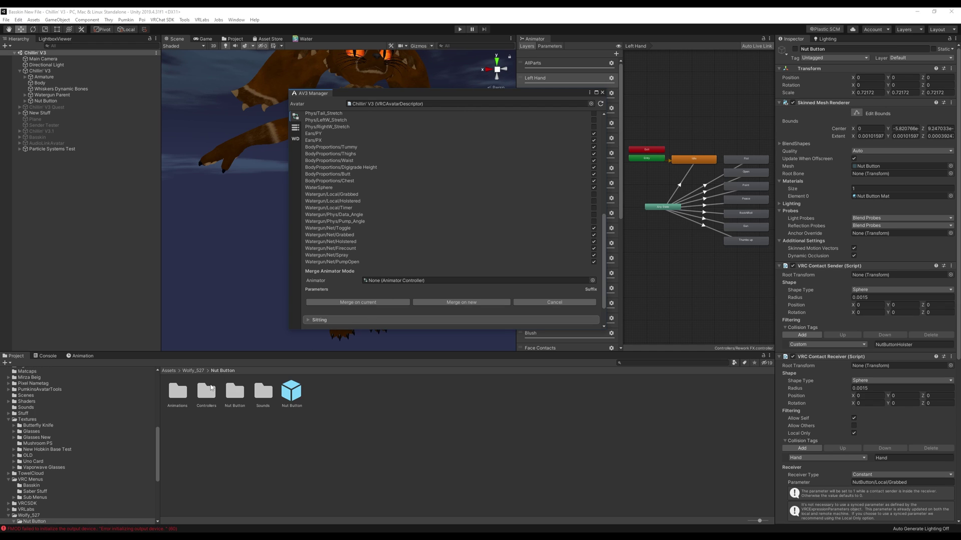
# - Open the Nut Button Controllers folder and compare the Quest LH NutButton FX and Quest RH NutButton FX controllers
pyautogui.doubleClick(207, 395)
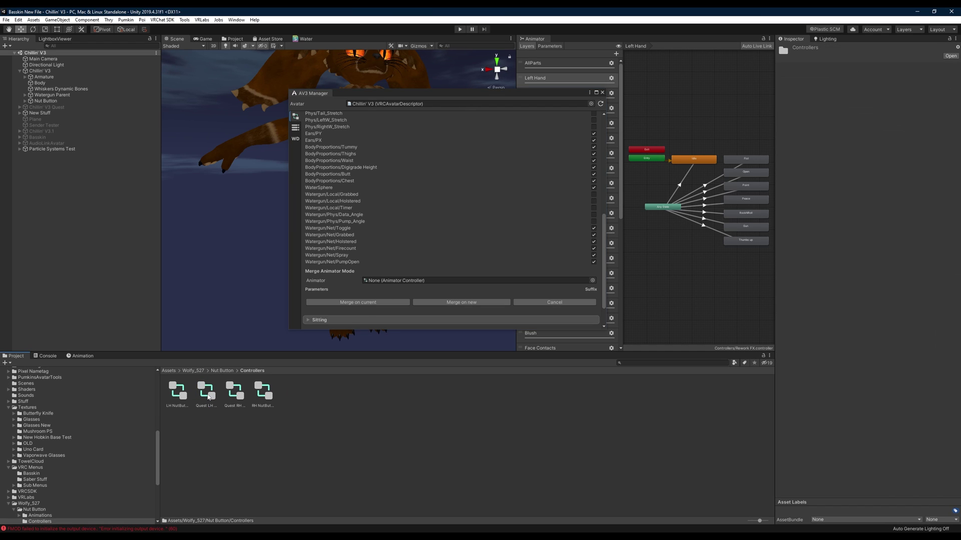
pyautogui.click(181, 398)
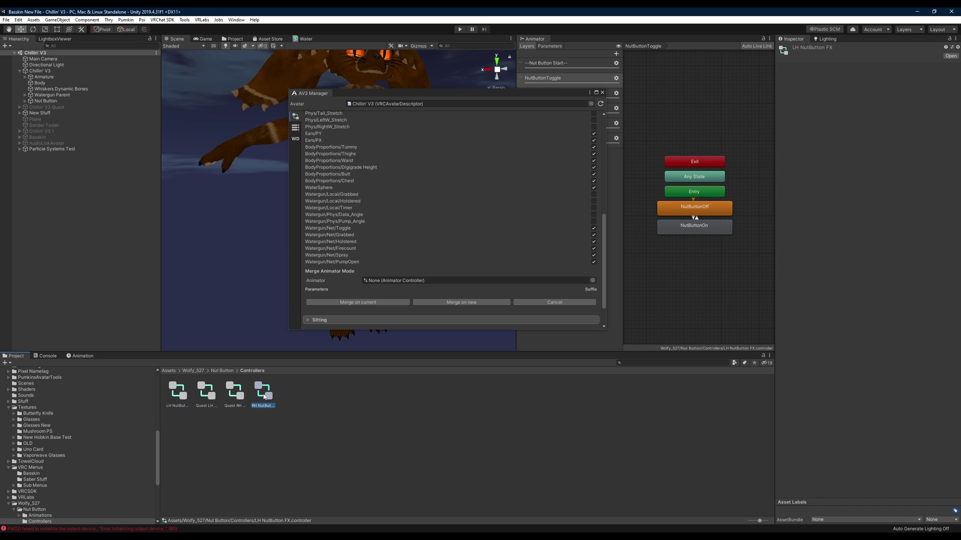
pyautogui.click(207, 403)
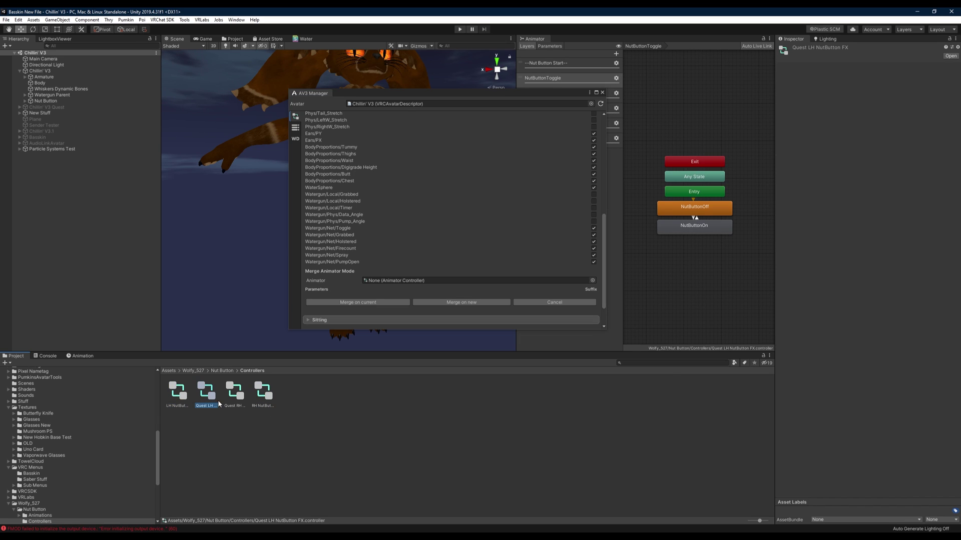
pyautogui.click(233, 398)
pyautogui.click(207, 395)
pyautogui.click(233, 398)
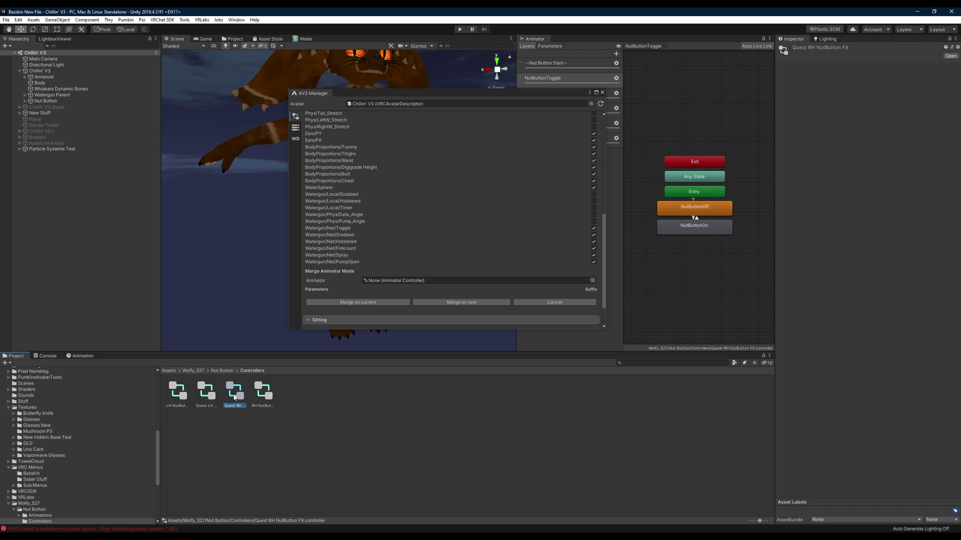
pyautogui.click(233, 422)
pyautogui.click(235, 395)
pyautogui.click(204, 395)
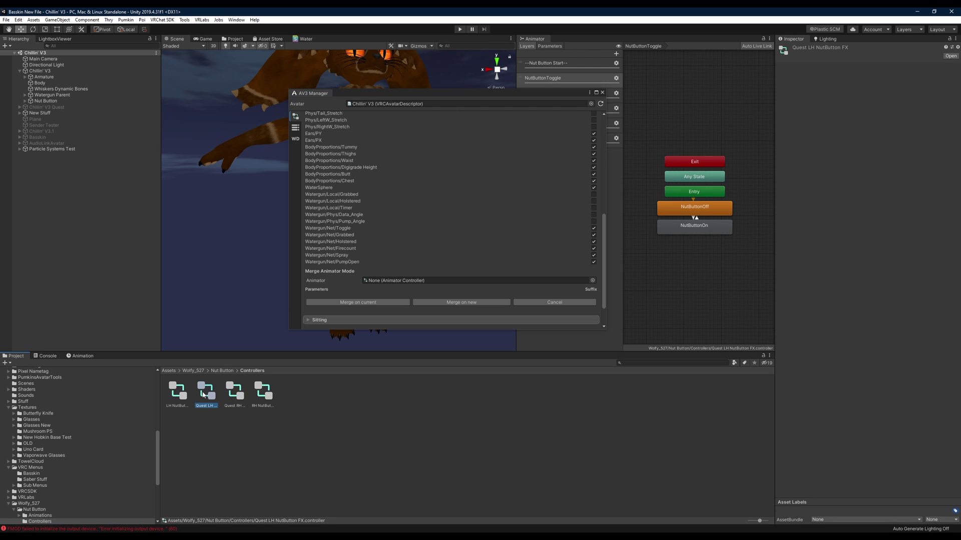
pyautogui.click(238, 395)
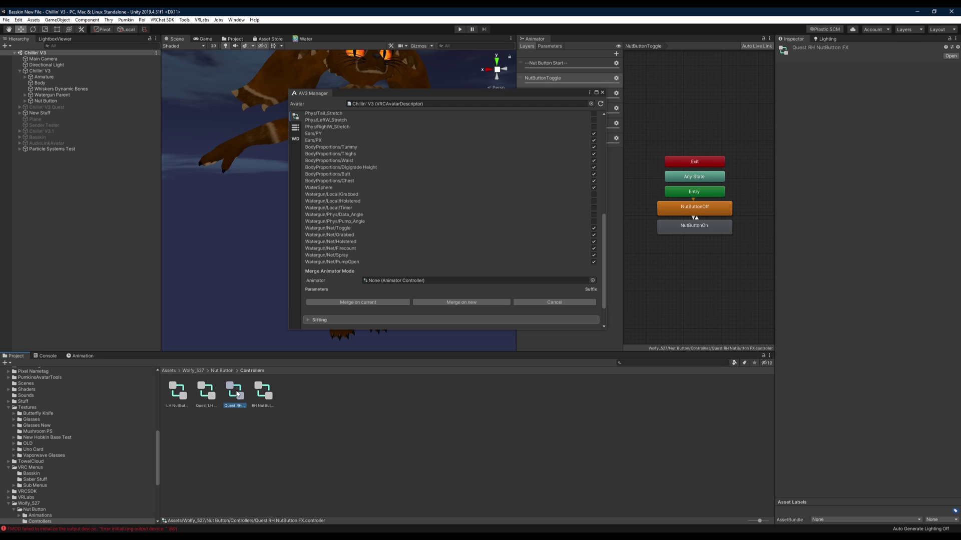
# - Compare the non-Quest LH NutButton FX and RH NutButton FX controllers
pyautogui.click(261, 396)
pyautogui.click(177, 396)
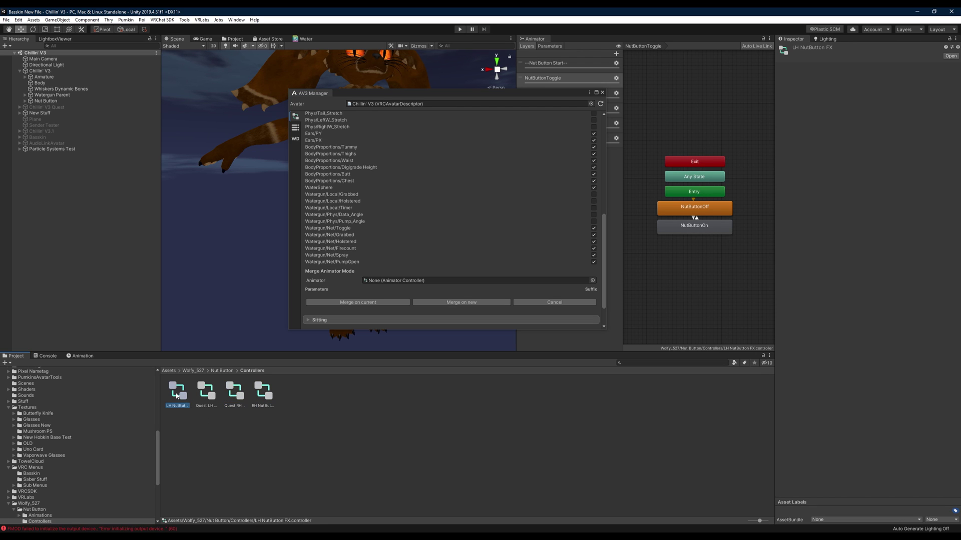
pyautogui.click(266, 397)
pyautogui.click(176, 398)
pyautogui.click(265, 396)
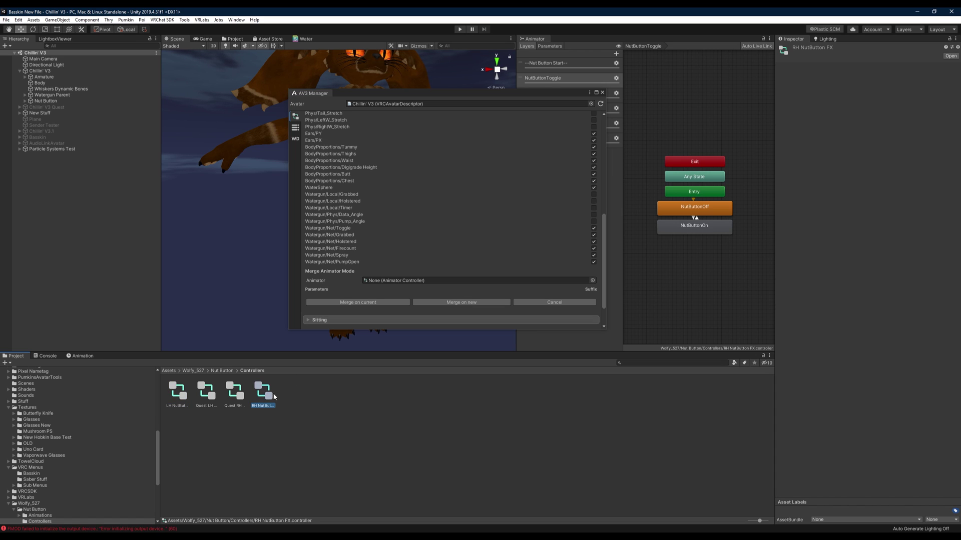
# - Assign RH NutButton FX as the animator to merge, leave all suffixes empty, and merge it onto the current FX controller
pyautogui.moveTo(264, 390); pyautogui.dragTo(383, 282)
pyautogui.scroll(-3, 401, 259)
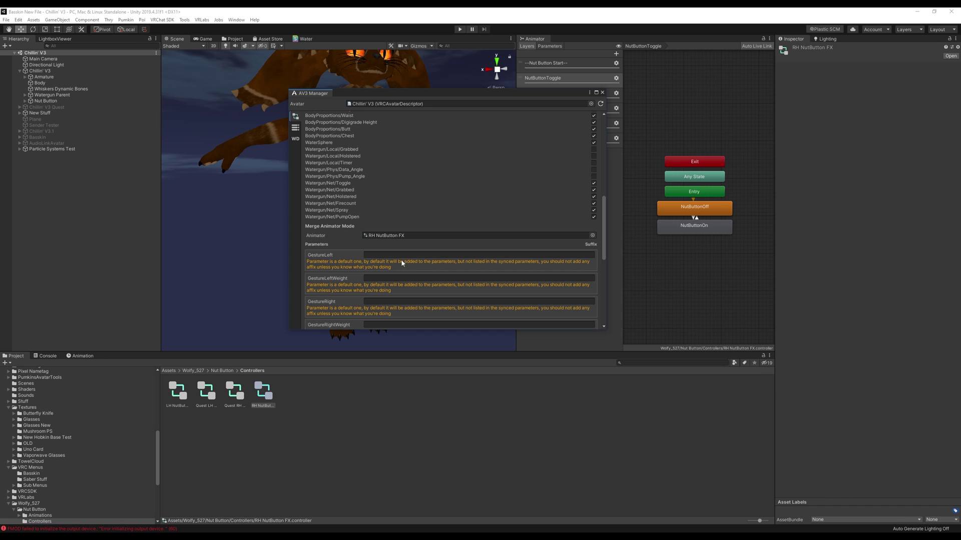
pyautogui.scroll(-2, 391, 251)
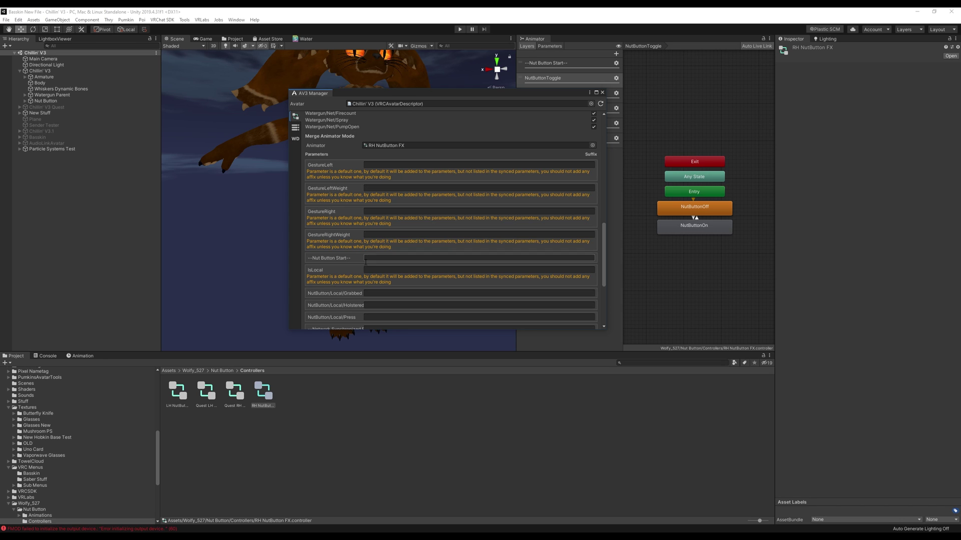
pyautogui.scroll(-1, 365, 200)
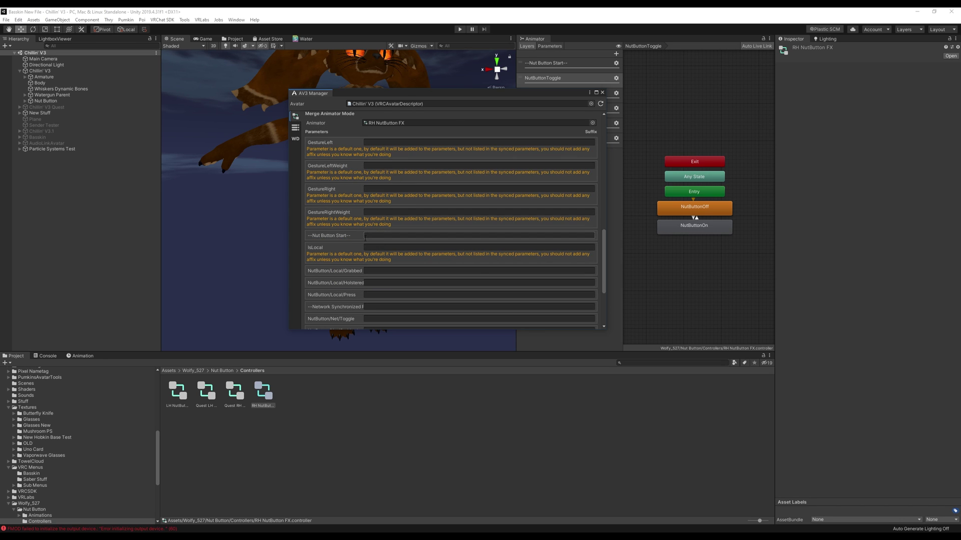
pyautogui.scroll(-4, 351, 250)
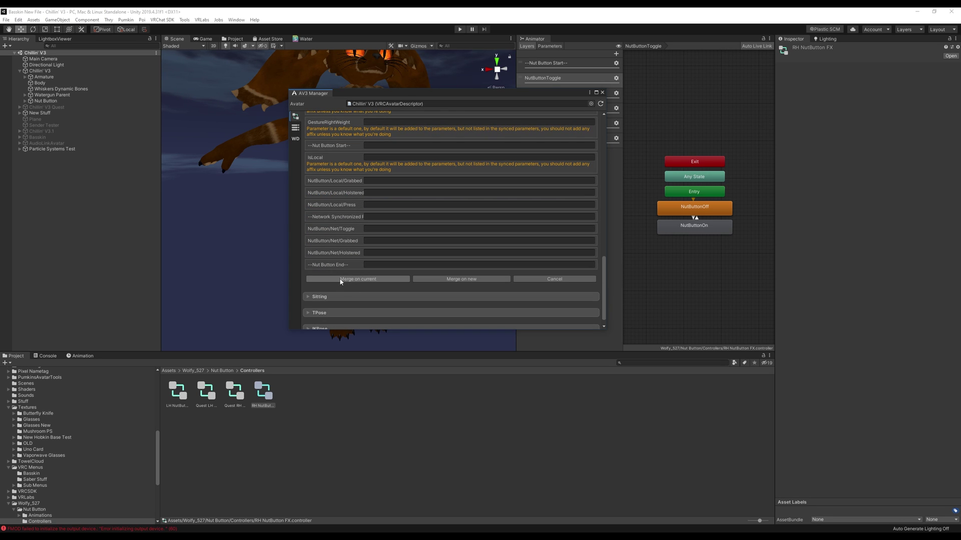
pyautogui.click(376, 279)
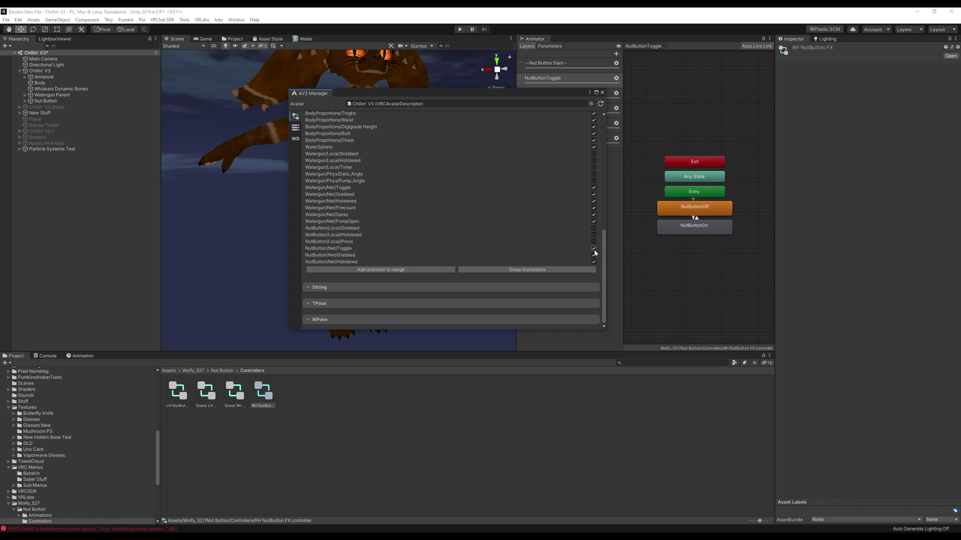
# - Review the synced NutButton parameters in the FX layer and the Chillin' V3 Params expression parameter list
pyautogui.scroll(2, 592, 263)
pyautogui.scroll(-2, 593, 261)
pyautogui.scroll(1, 521, 237)
pyautogui.click(296, 128)
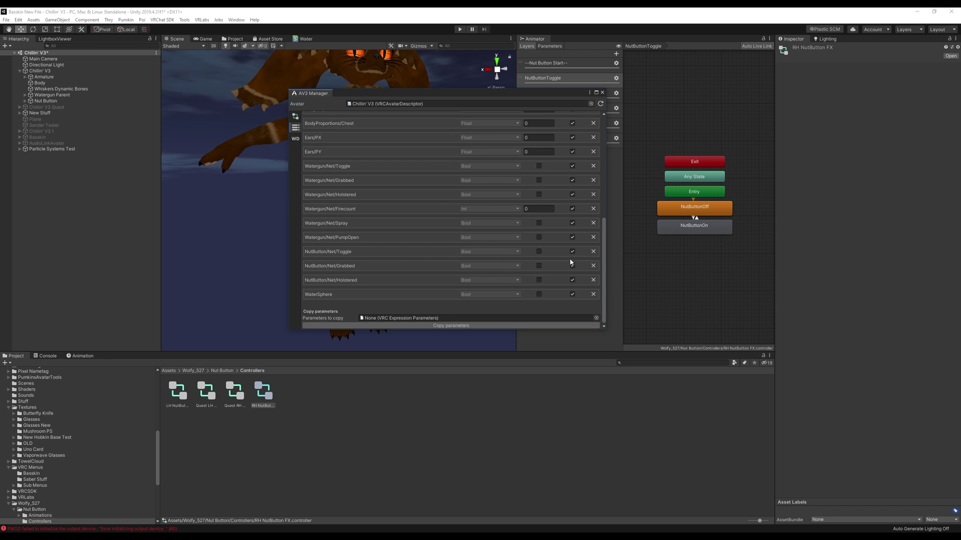
pyautogui.scroll(9, 566, 260)
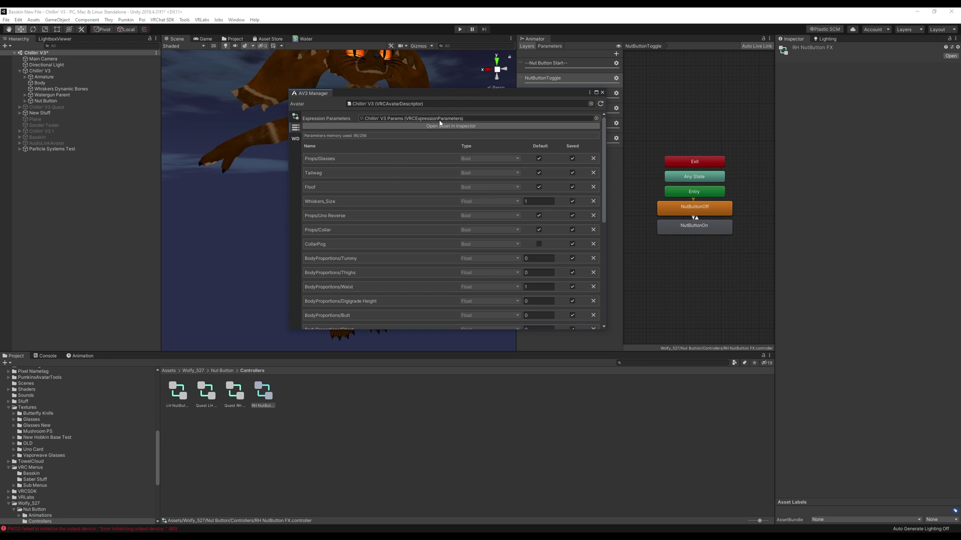
pyautogui.scroll(-10, 579, 210)
pyautogui.scroll(9, 544, 178)
pyautogui.scroll(-5, 569, 213)
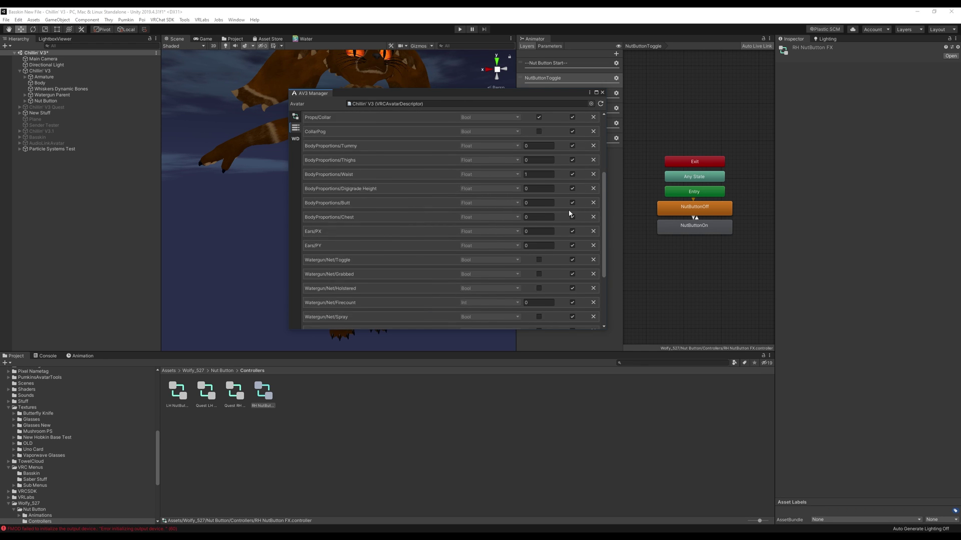
pyautogui.scroll(-3, 570, 225)
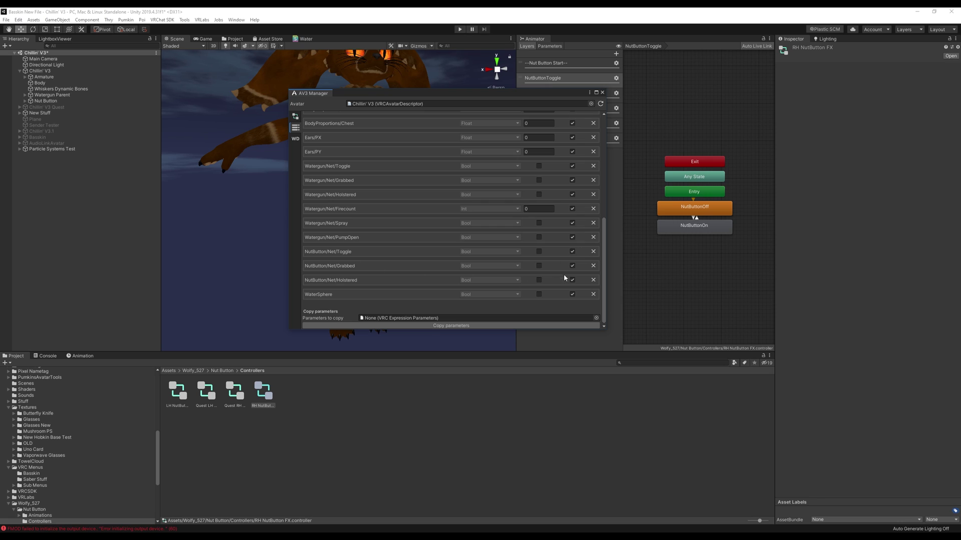
# - Try toggling the Saved option of the NutButton/Net/Toggle, NutButton/Net/Grabbed and NutButton/Net/Holstered parameters
pyautogui.click(572, 265)
pyautogui.click(573, 279)
pyautogui.click(573, 251)
pyautogui.click(573, 266)
pyautogui.click(572, 280)
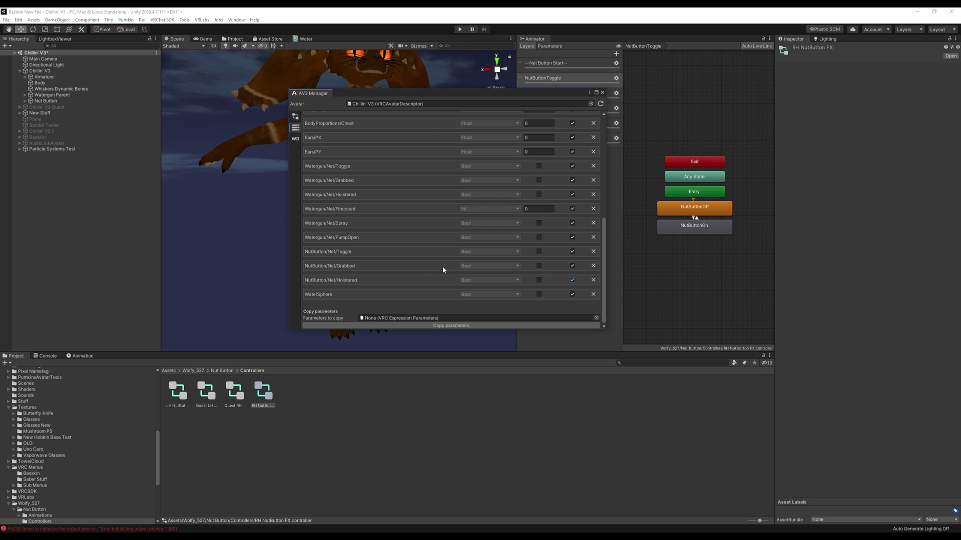
# - Show the manager's write defaults list and select the Chillin' V3 avatar to load its FX controller in the Animator
pyautogui.click(295, 139)
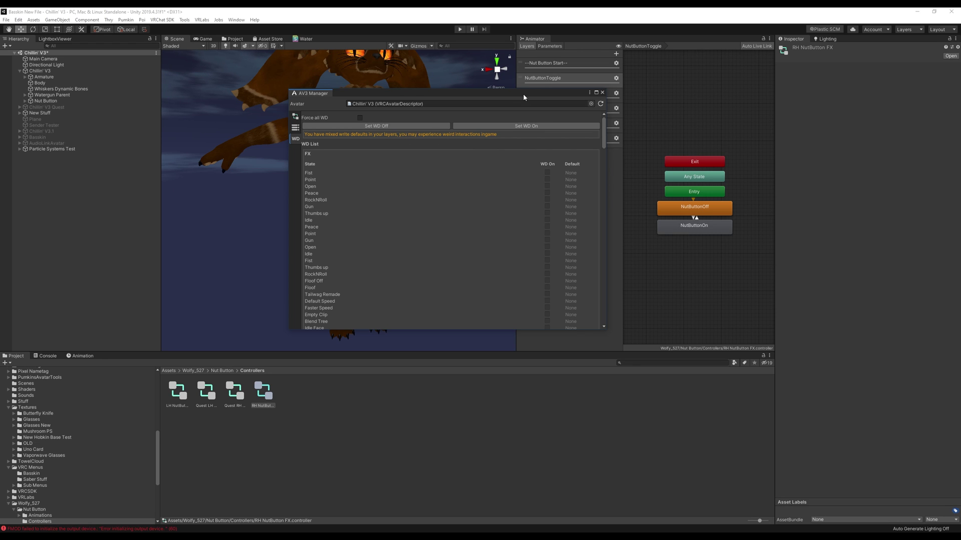
pyautogui.moveTo(521, 93); pyautogui.dragTo(377, 93)
pyautogui.click(126, 70)
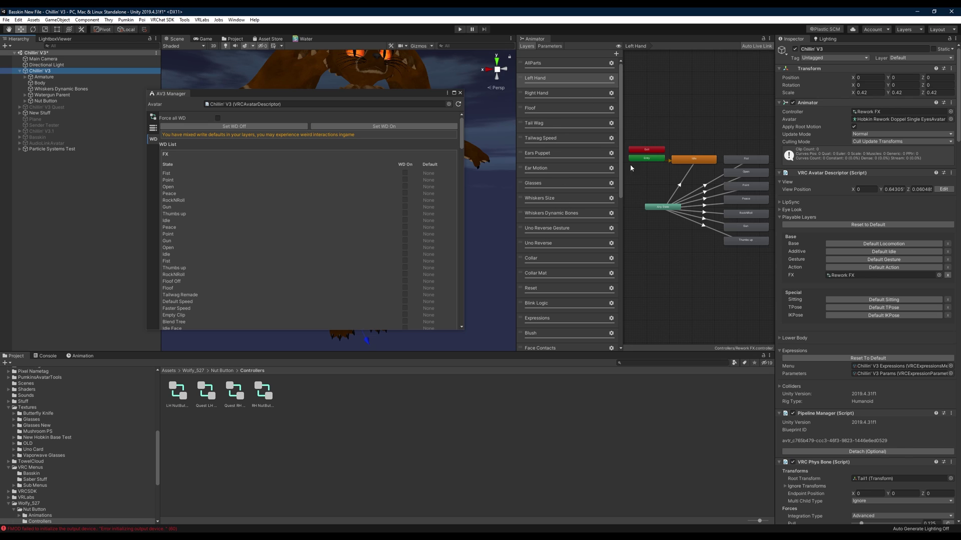
# - Check the Write Defaults setting on states in the Left Hand, Floof and Tailwag Speed layers
pyautogui.click(747, 162)
pyautogui.click(748, 173)
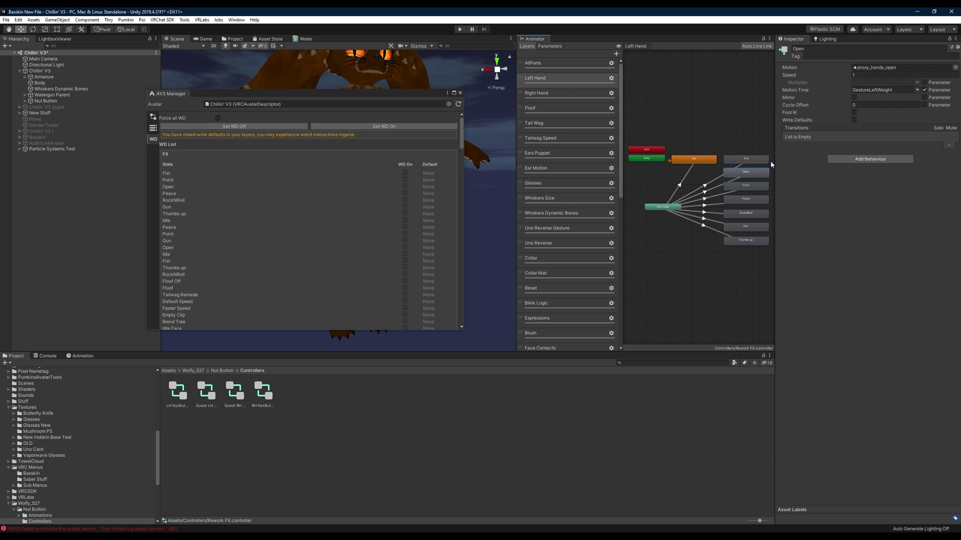
pyautogui.click(750, 186)
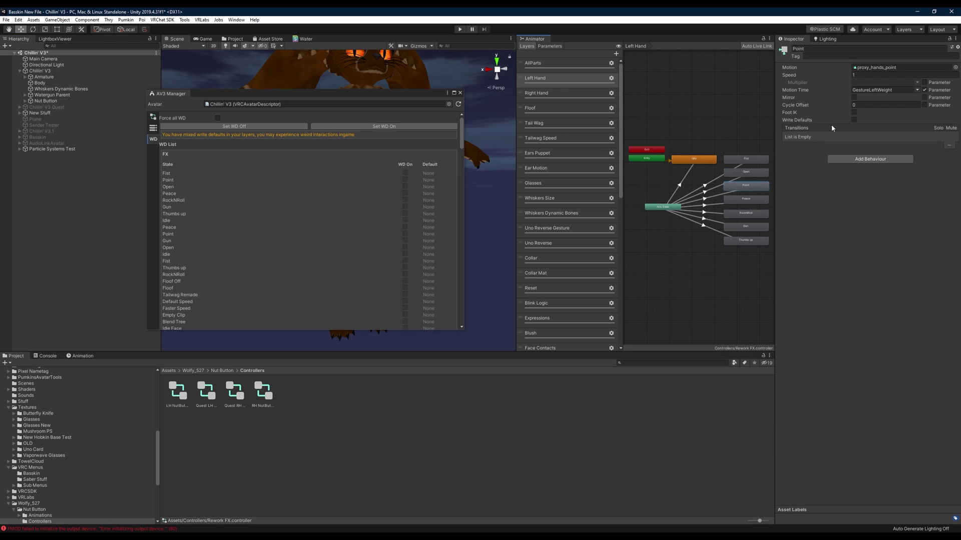
pyautogui.click(550, 109)
pyautogui.click(705, 167)
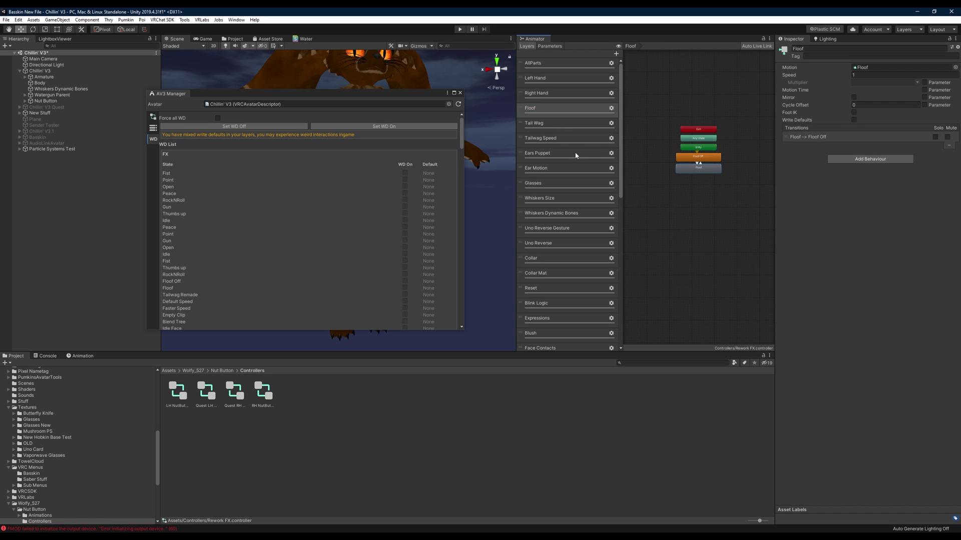
pyautogui.click(547, 140)
pyautogui.click(746, 172)
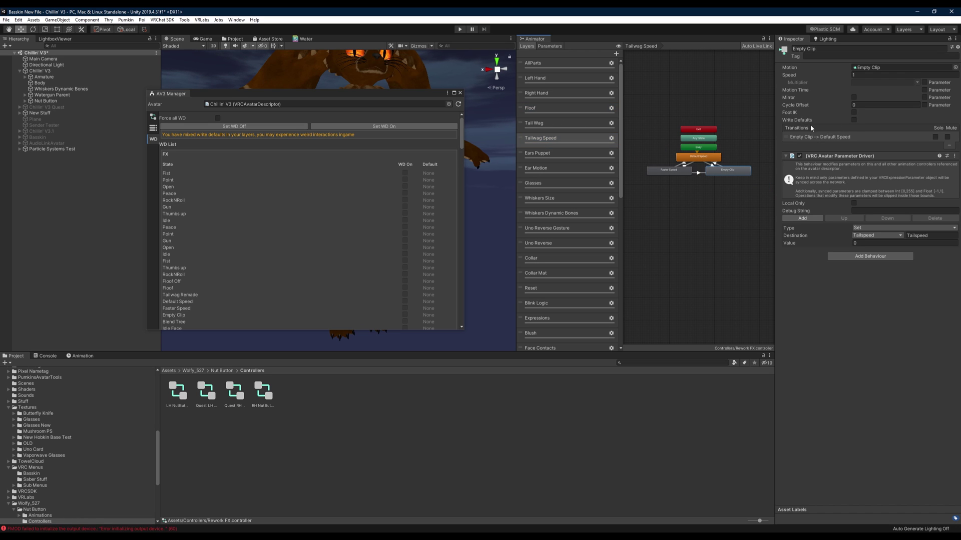
# - Check the Write Defaults setting on states in the Ear Motion and Glasses layers
pyautogui.click(550, 168)
pyautogui.click(729, 250)
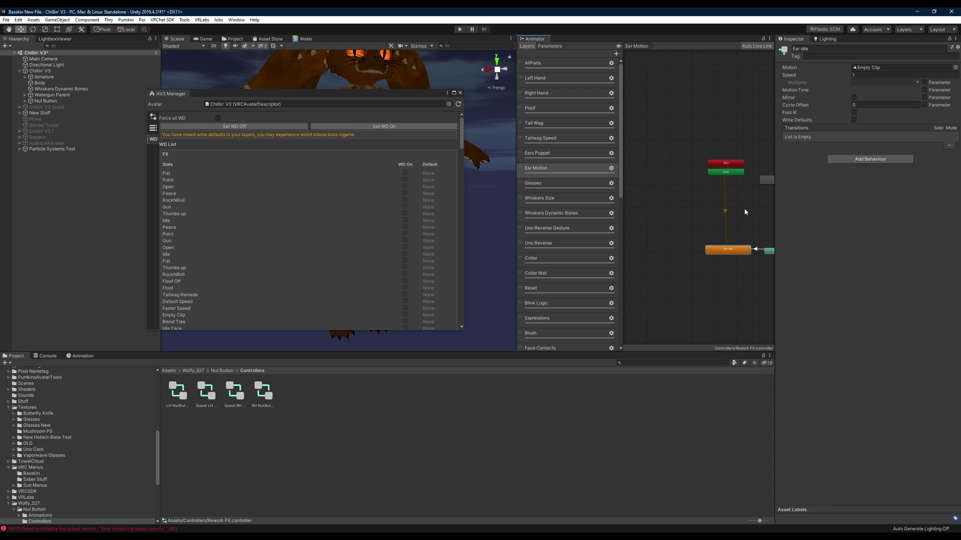
pyautogui.moveTo(730, 248); pyautogui.dragTo(681, 240, button='middle')
pyautogui.click(530, 183)
pyautogui.click(650, 160)
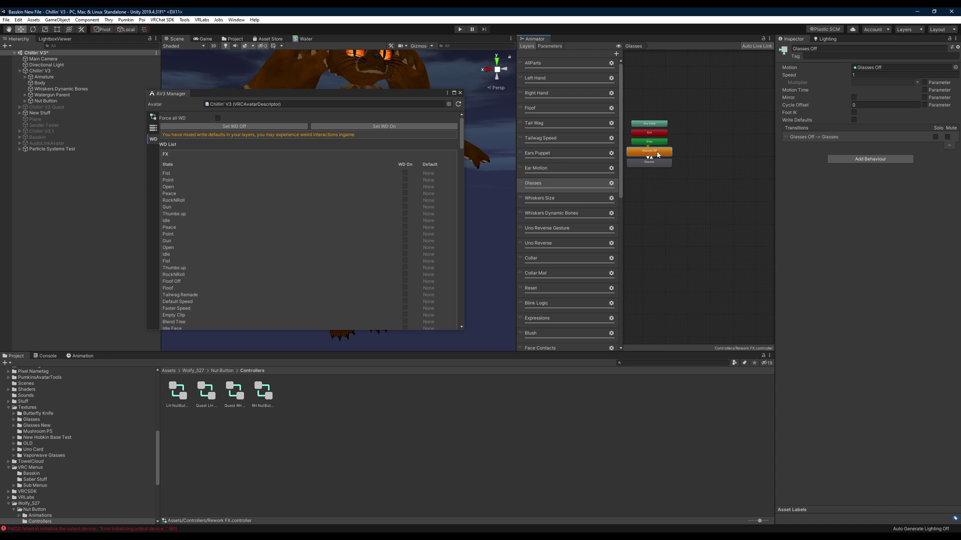
pyautogui.moveTo(694, 178); pyautogui.dragTo(716, 181, button='middle')
pyautogui.click(718, 182)
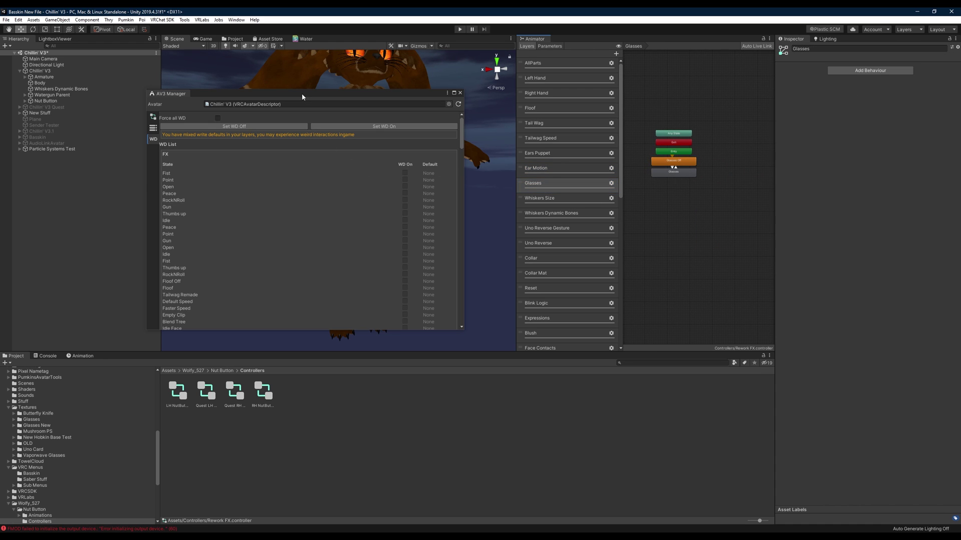
# - Check the Write Defaults setting on the NutButtonOff state in the NutButtonToggle layer
pyautogui.moveTo(302, 95); pyautogui.dragTo(332, 91)
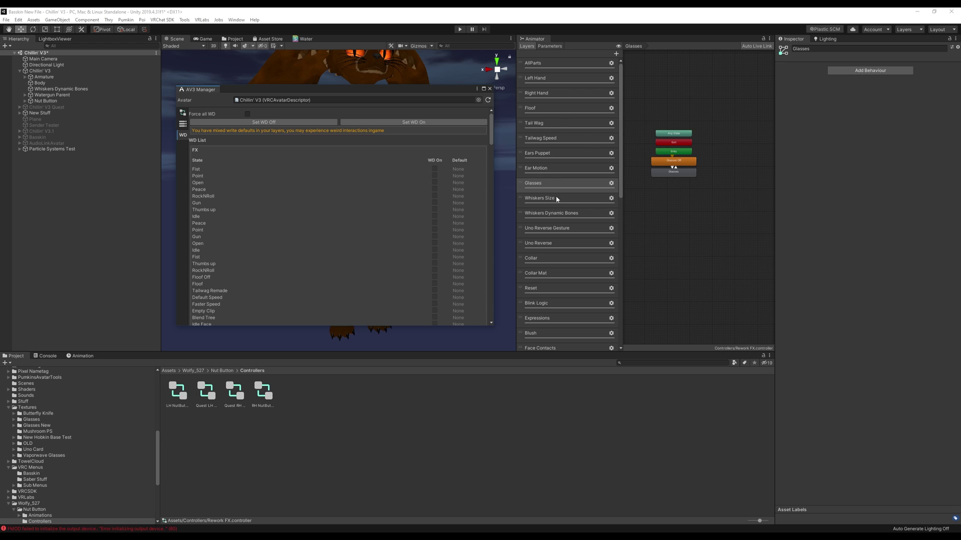
pyautogui.scroll(-10, 592, 238)
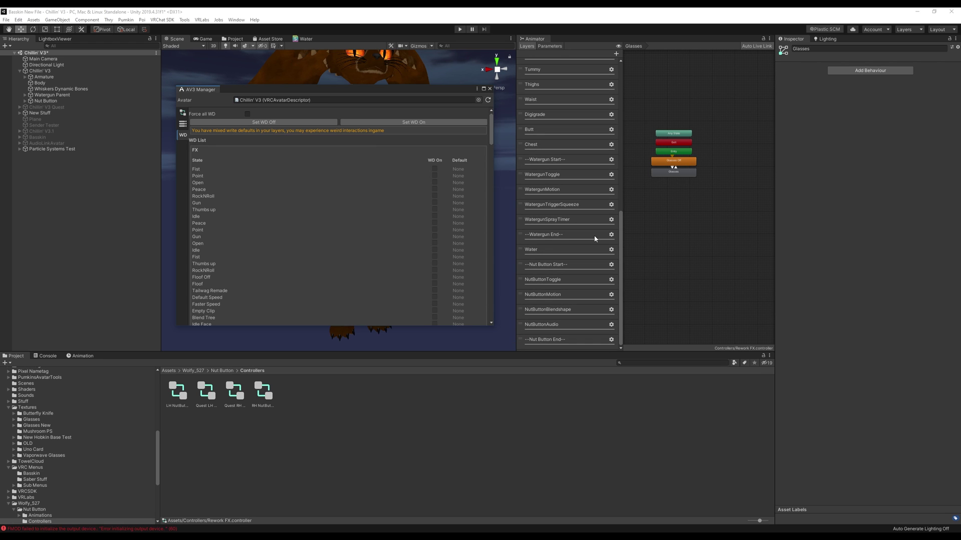
pyautogui.click(570, 279)
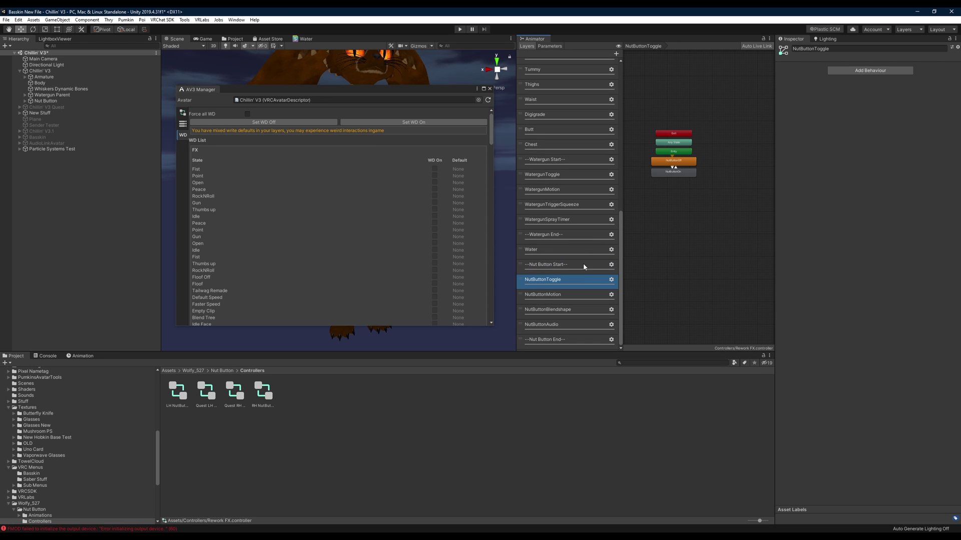
pyautogui.click(690, 162)
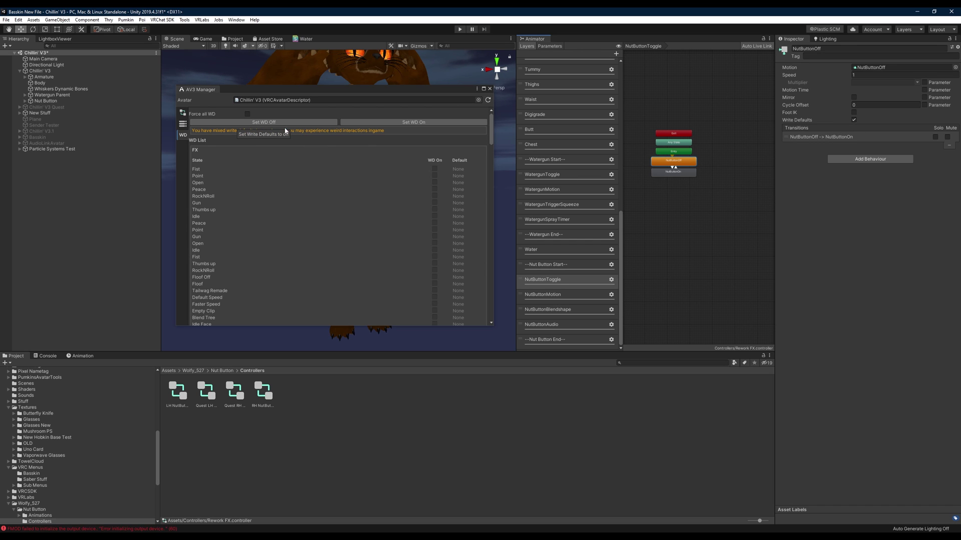
# - Turn write defaults off for all states of the Chillin' V3 avatar and close the AV3 Manager
pyautogui.click(268, 122)
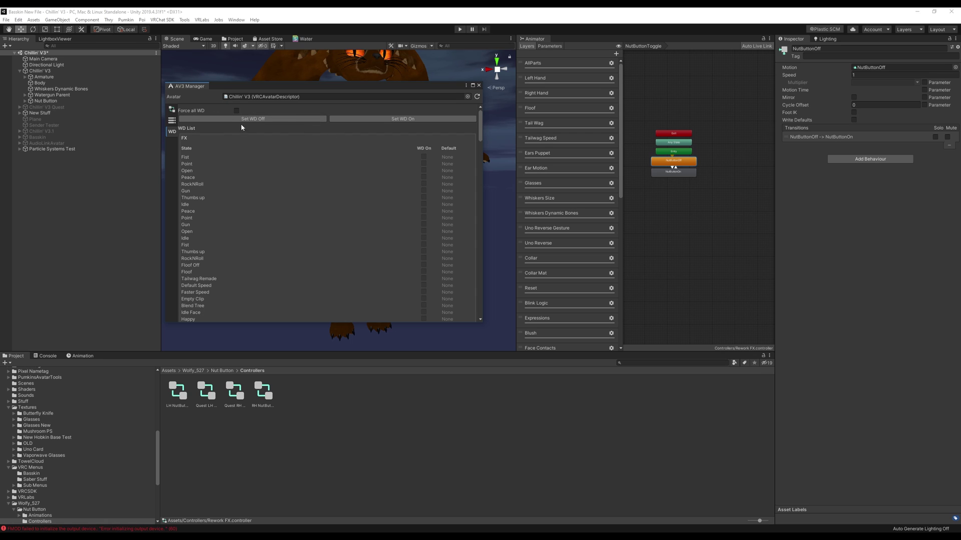
pyautogui.scroll(-5, 570, 182)
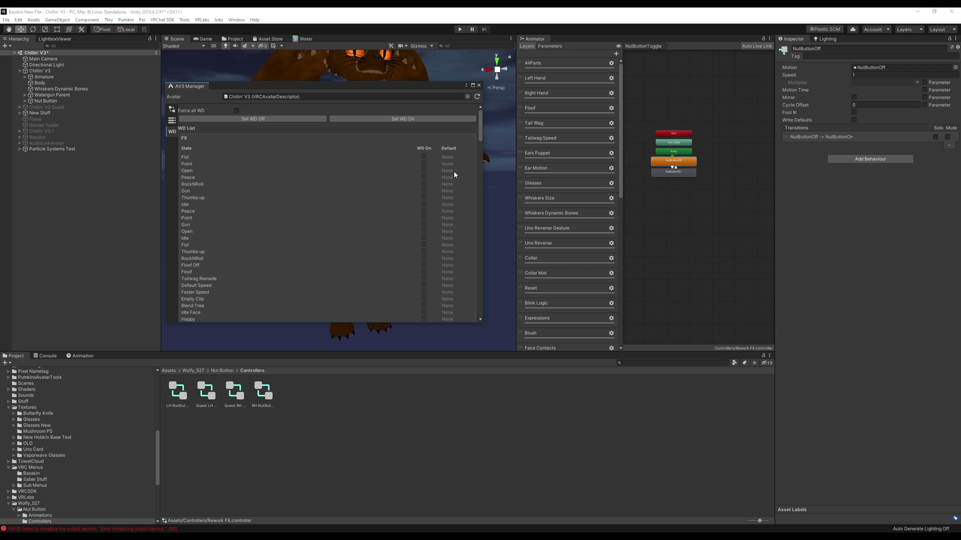
pyautogui.moveTo(352, 89); pyautogui.dragTo(388, 87)
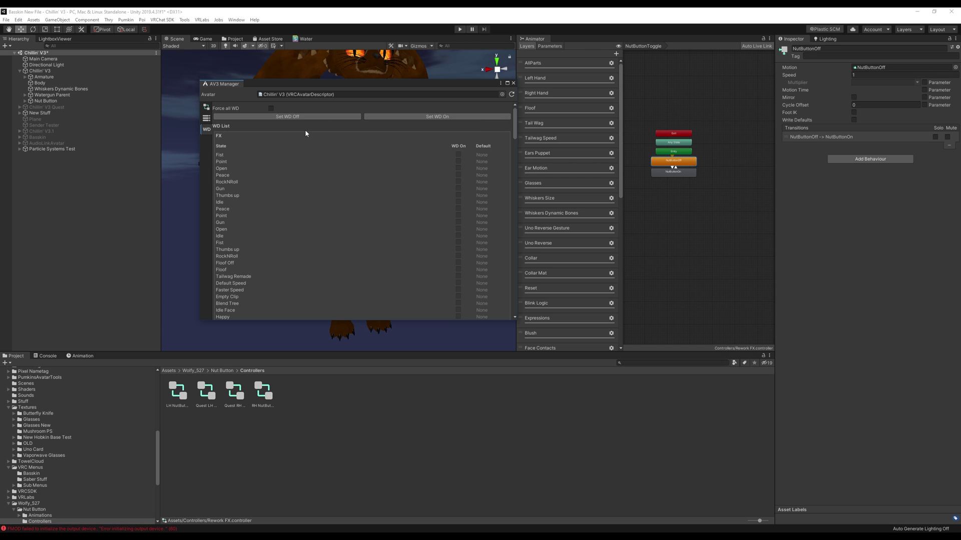
pyautogui.click(513, 83)
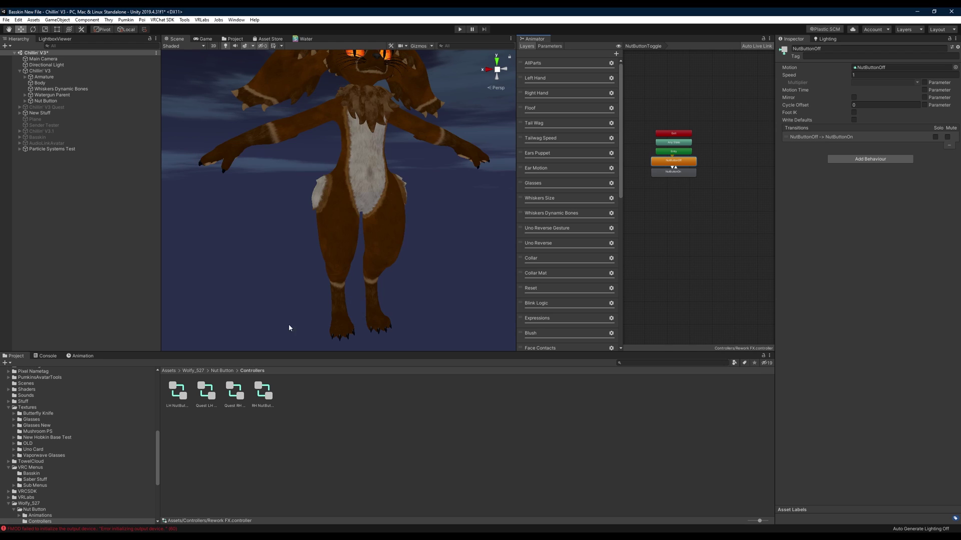
# - Locate the Chillin' V3 Expressions menu through the avatar's descriptor and open it for editing
pyautogui.click(169, 371)
pyautogui.click(38, 71)
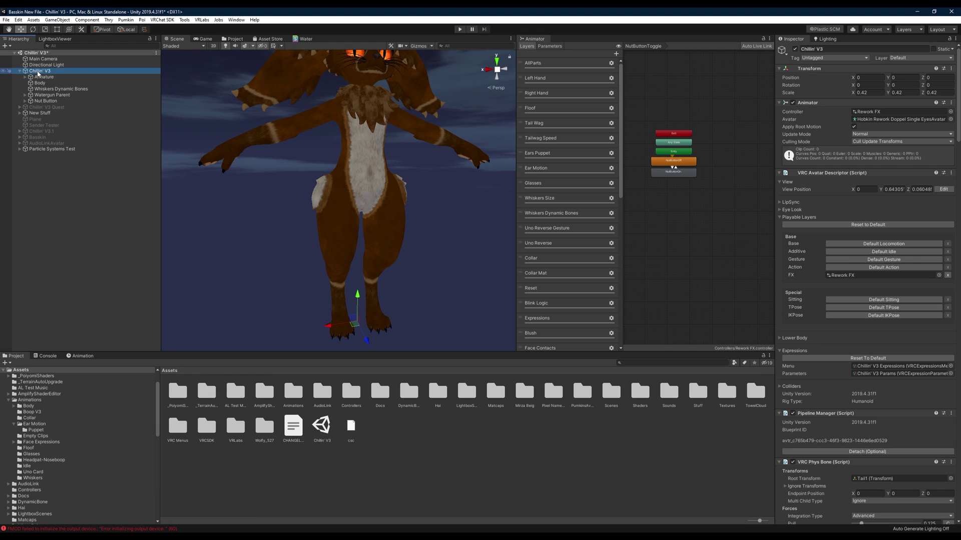
pyautogui.click(895, 366)
pyautogui.click(266, 395)
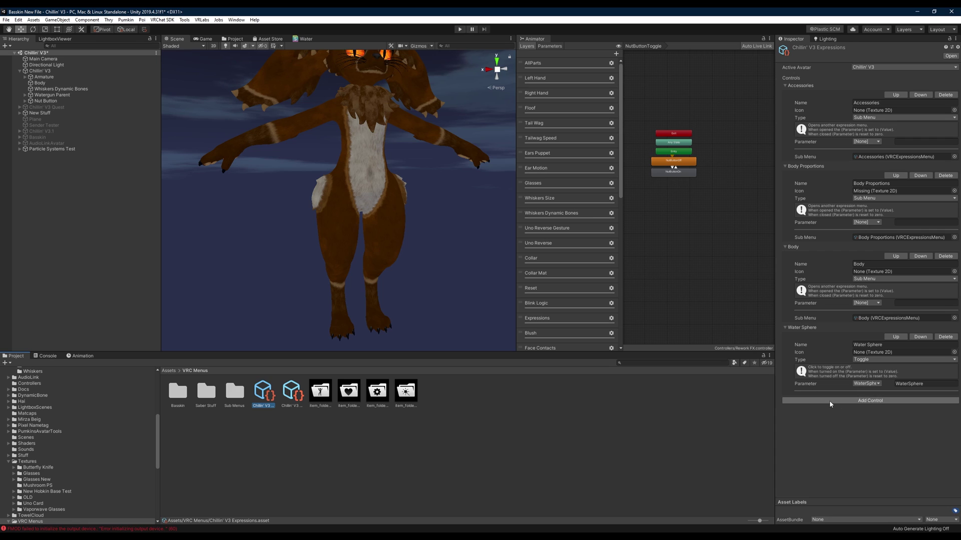
# - Add a control named Nut Button to the expressions menu and set its type to Toggle
pyautogui.click(888, 401)
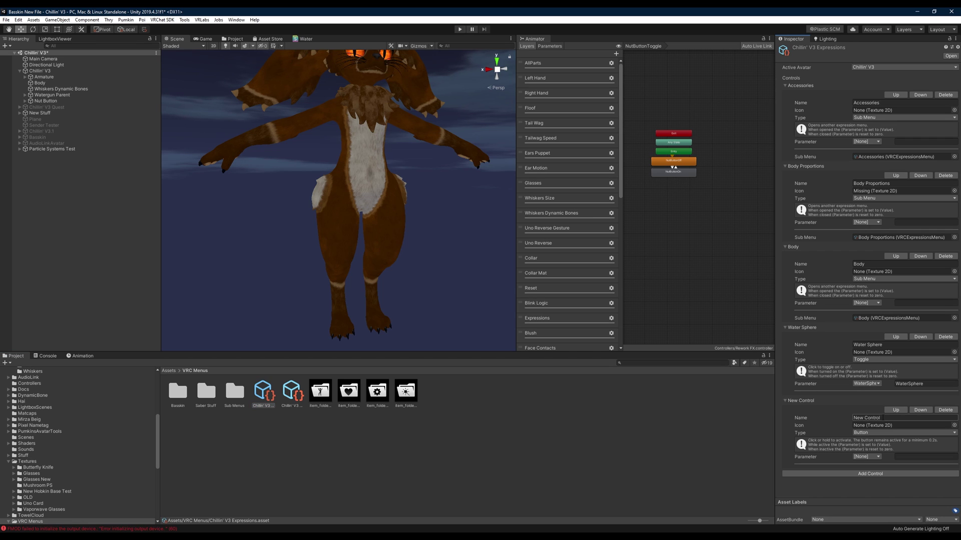
pyautogui.click(884, 417)
pyautogui.write('Nut Button')
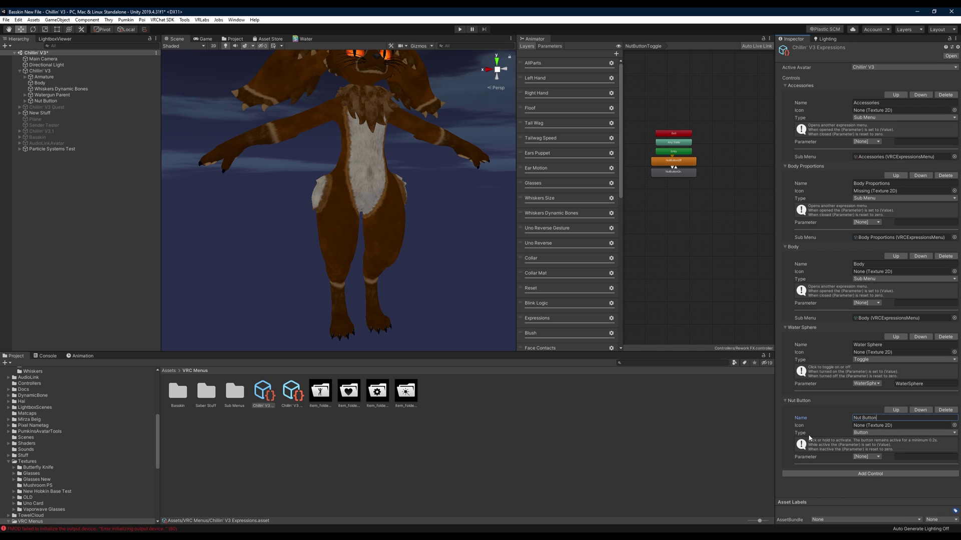
pyautogui.click(878, 432)
pyautogui.click(875, 446)
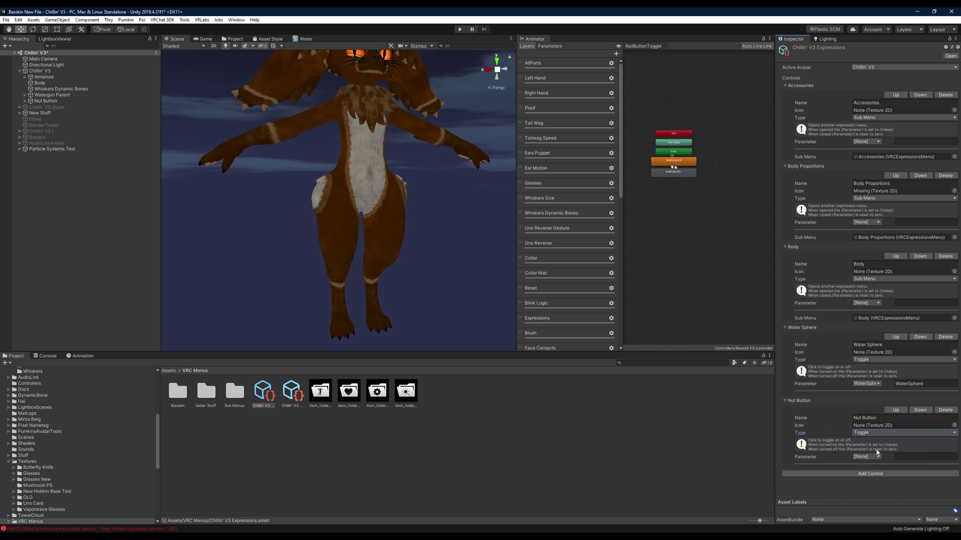
# - Assign the NutButton/Net/Toggle parameter to the Nut Button control
pyautogui.click(869, 458)
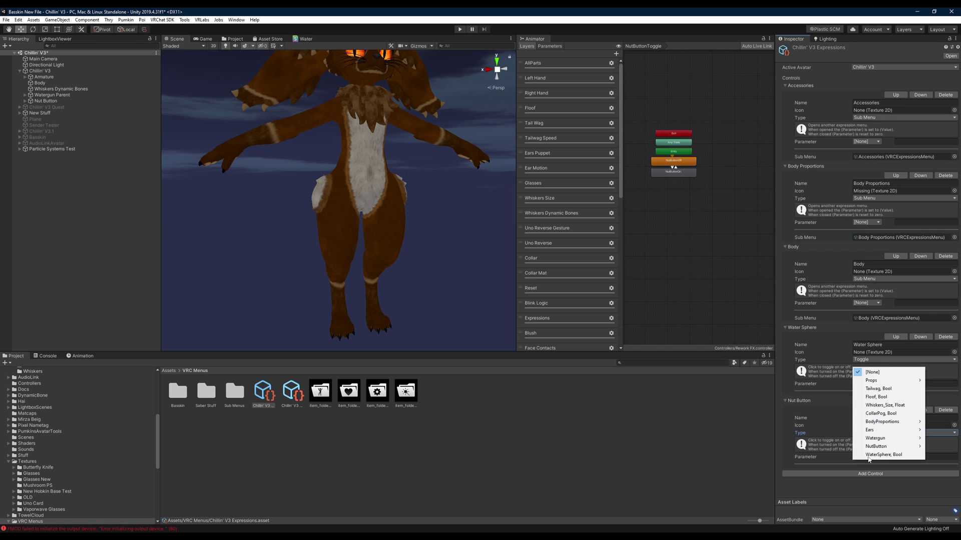
pyautogui.moveTo(877, 448)
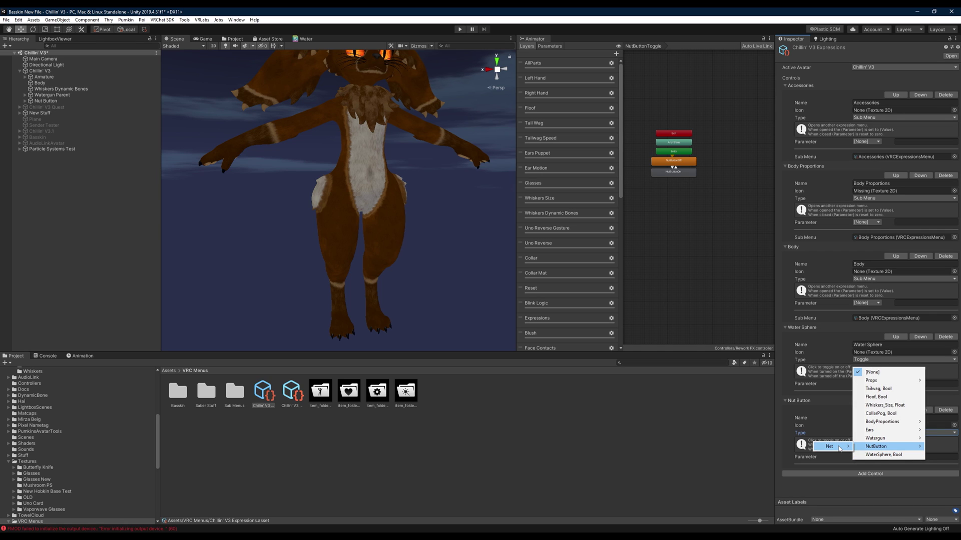
pyautogui.moveTo(839, 449)
pyautogui.click(871, 449)
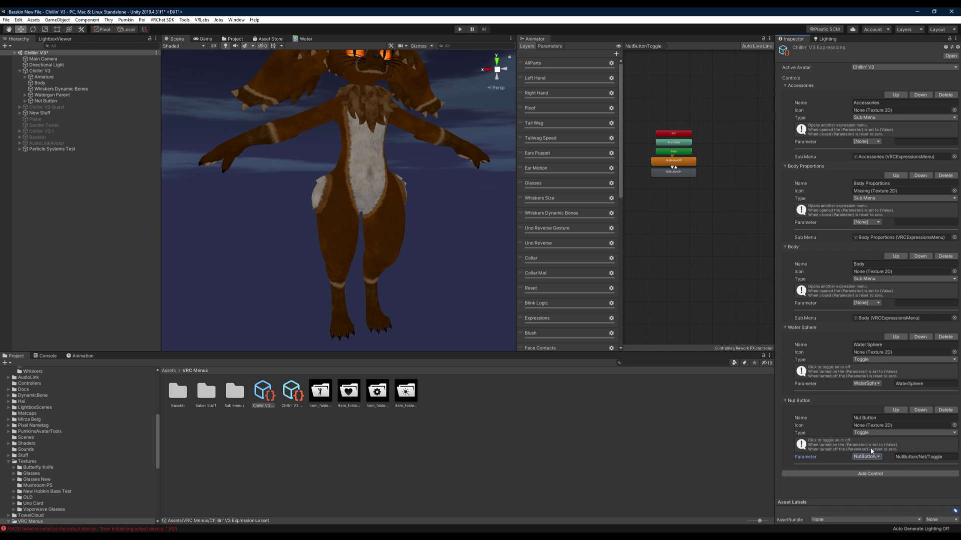